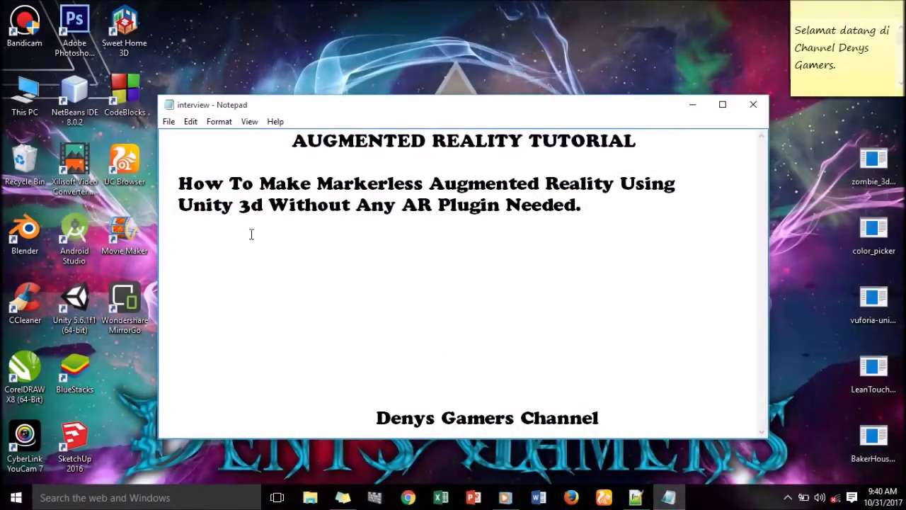
Highlight each subtitle line of the augmented reality tutorial note in turn
drag(177, 185, 691, 188)
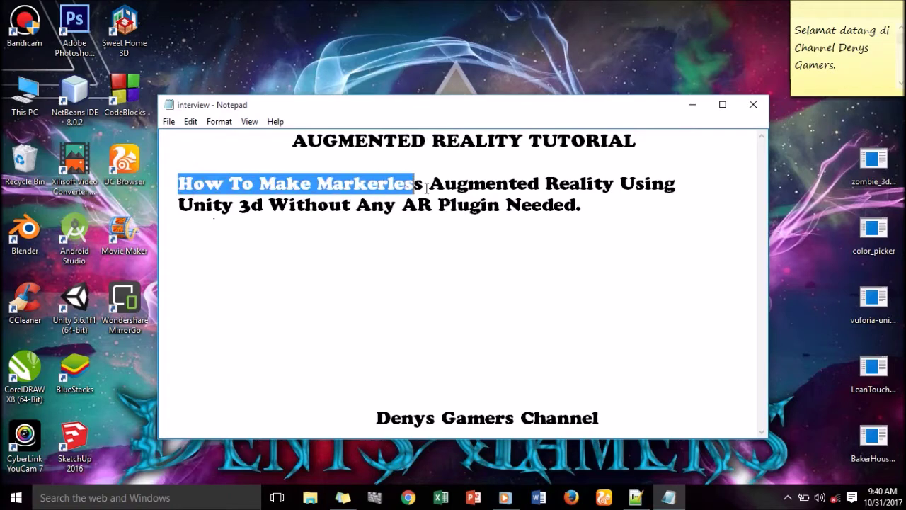
click(595, 236)
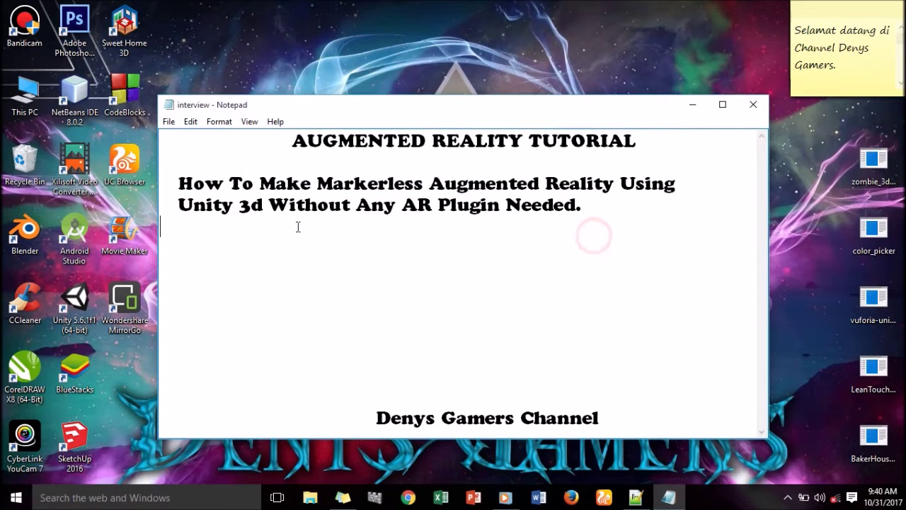
click(174, 202)
drag(320, 188, 546, 221)
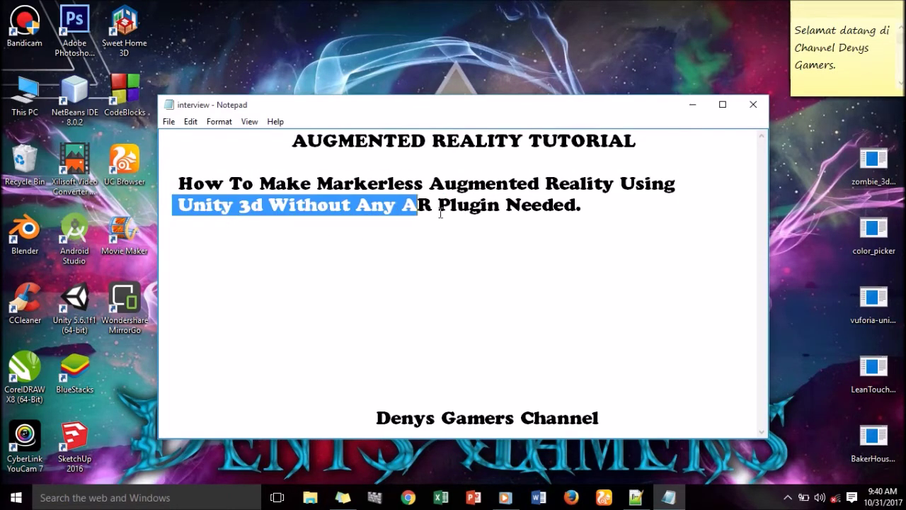
click(599, 207)
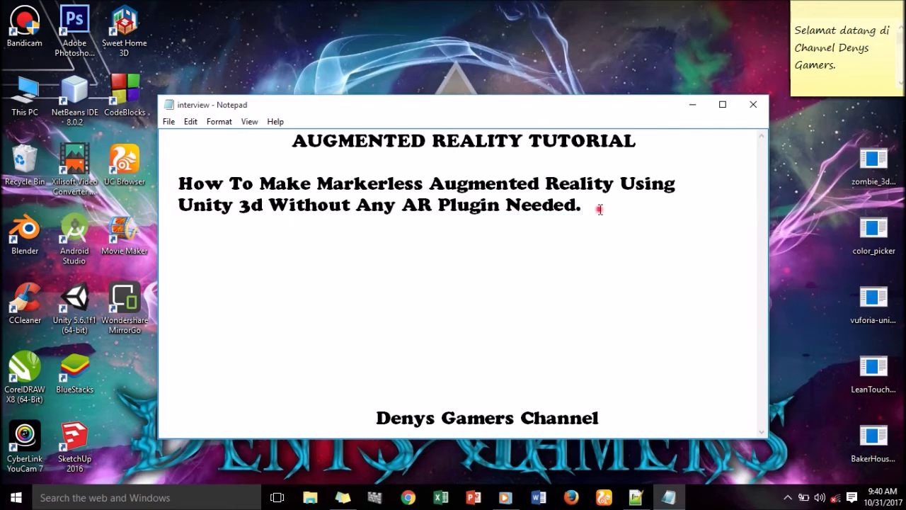
Add 'Ok. Let's Get Started Guys...' on the blank line below, then minimize Notepad
click(461, 258)
text(Ok. Let's Get Started Guys...)
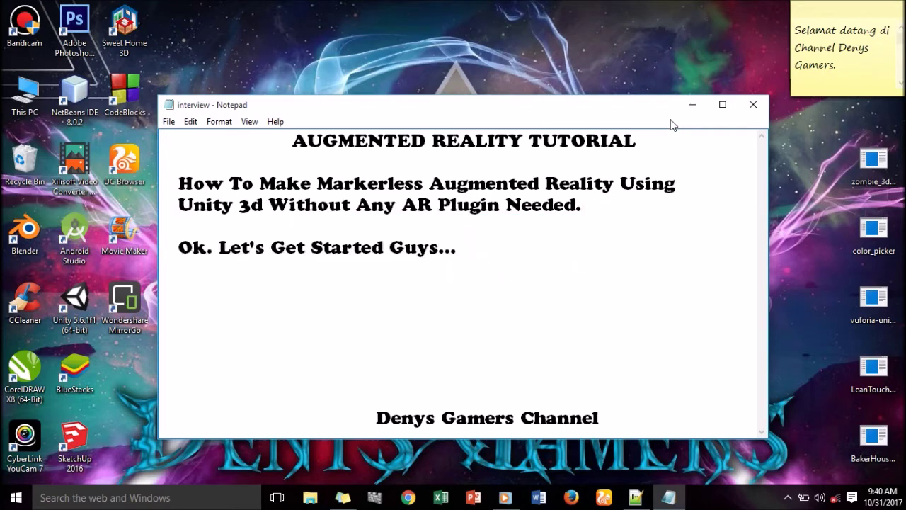
click(694, 107)
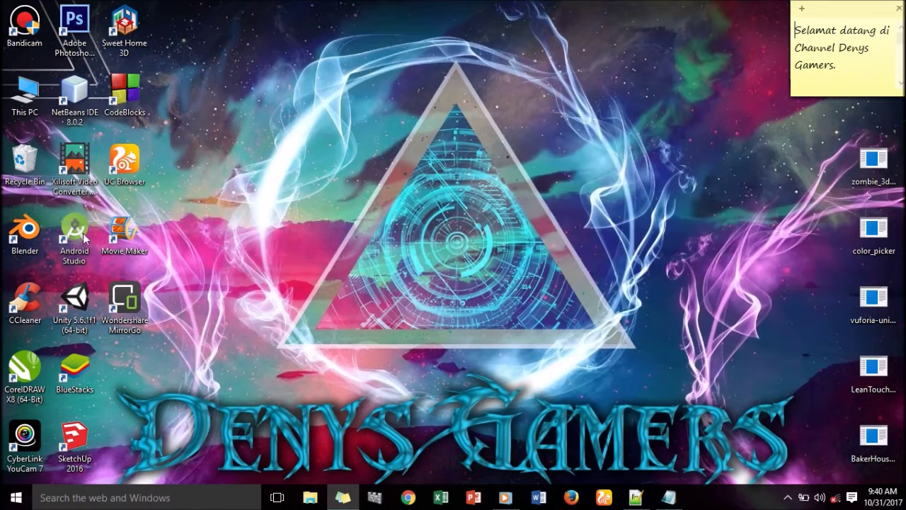
Launch Unity 5.6 and create a new 3D project called 'Markerless AR' in E:\AR & VR Project
double_click(83, 310)
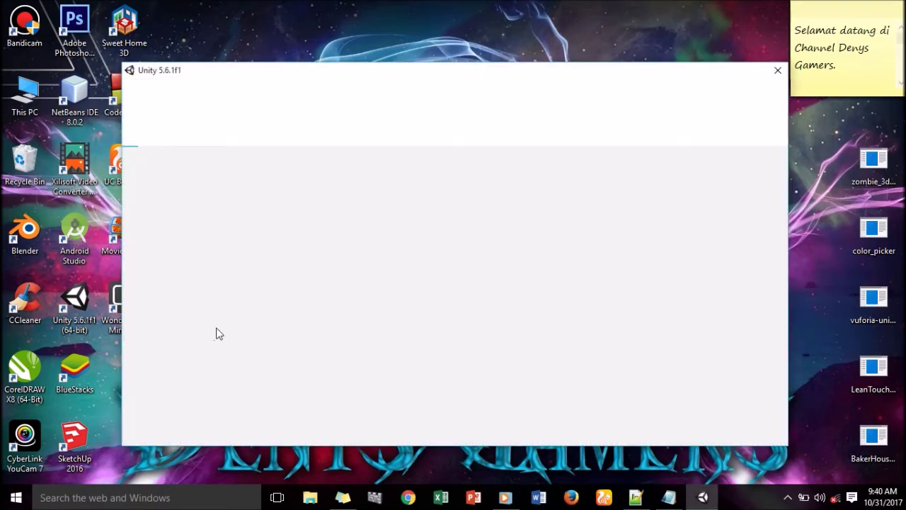
click(601, 122)
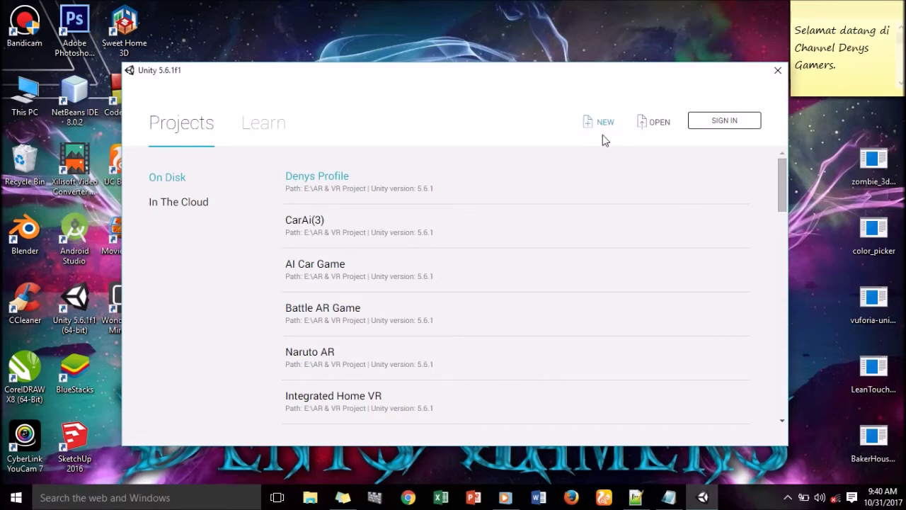
click(503, 218)
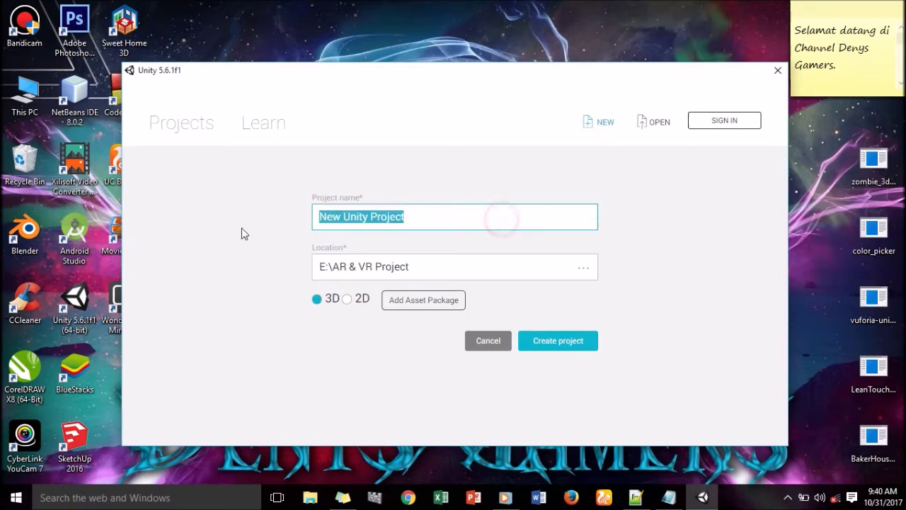
text(Markerless AR)
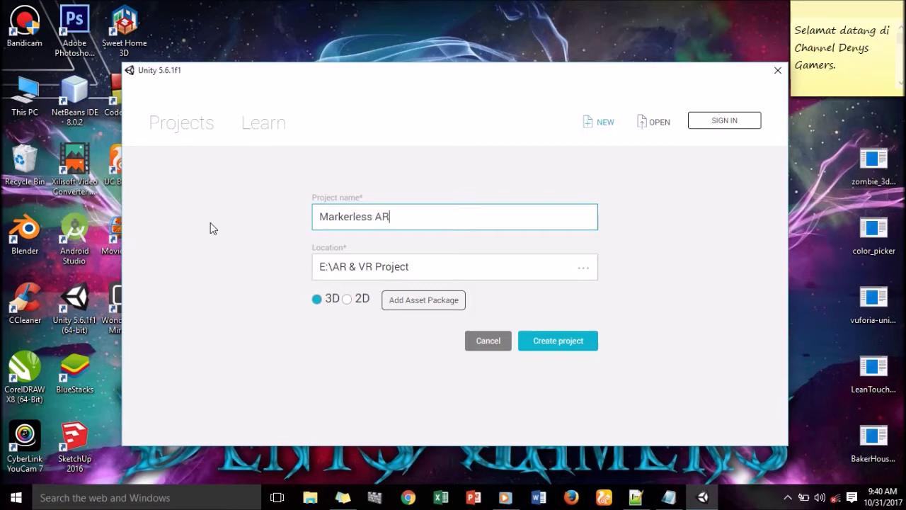
click(556, 340)
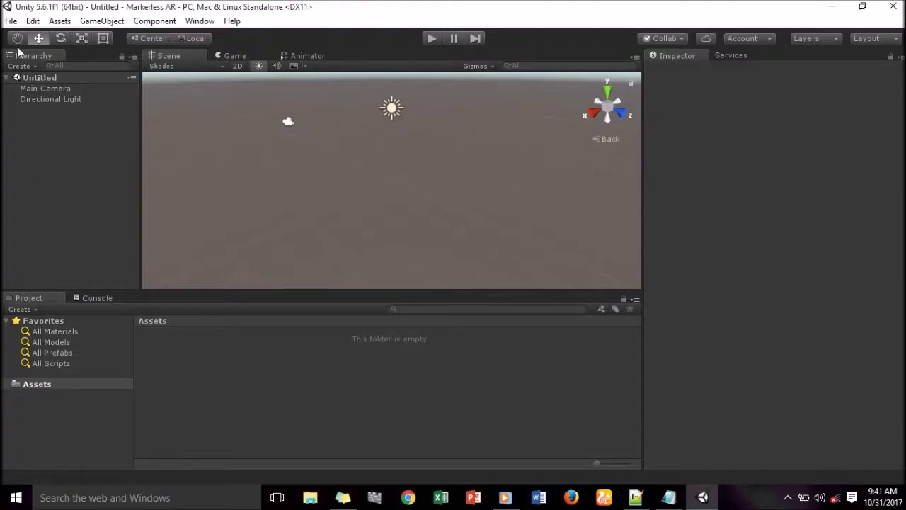
Switch the platform to Android in Build Settings, then close the Build Settings window
click(11, 21)
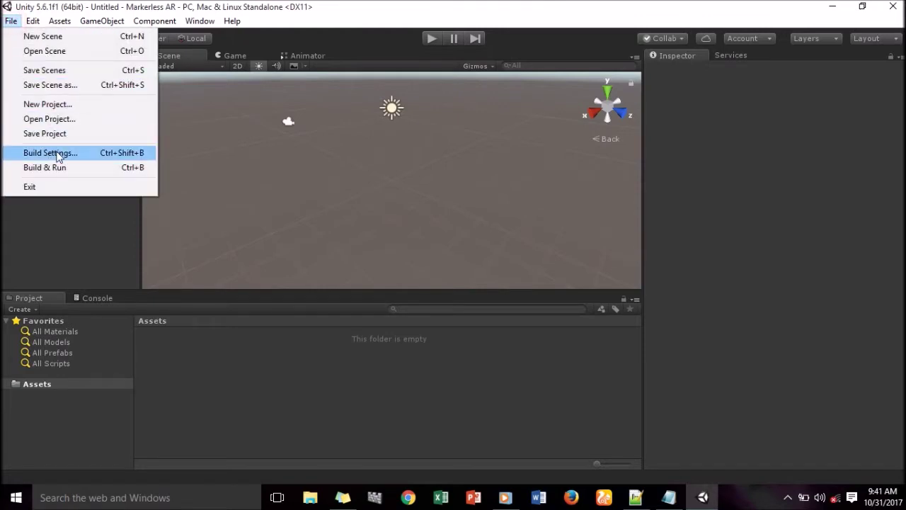
click(58, 154)
click(247, 285)
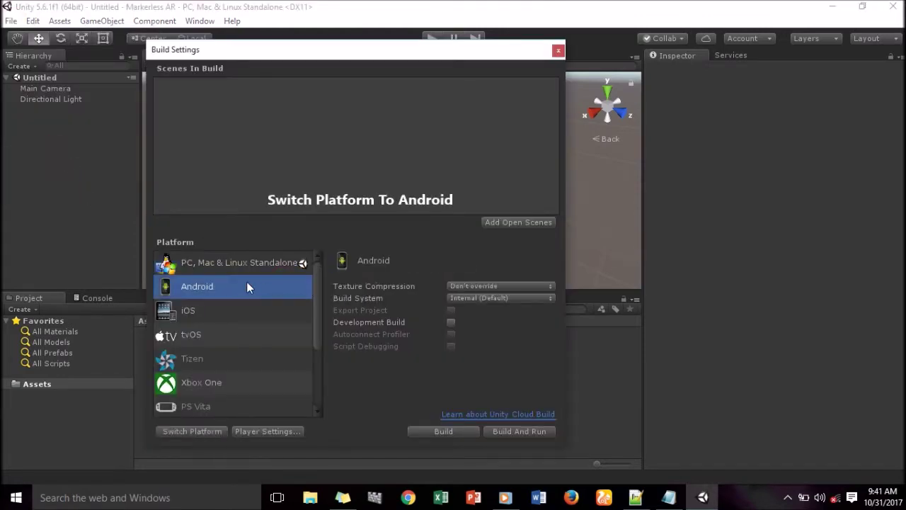
click(196, 435)
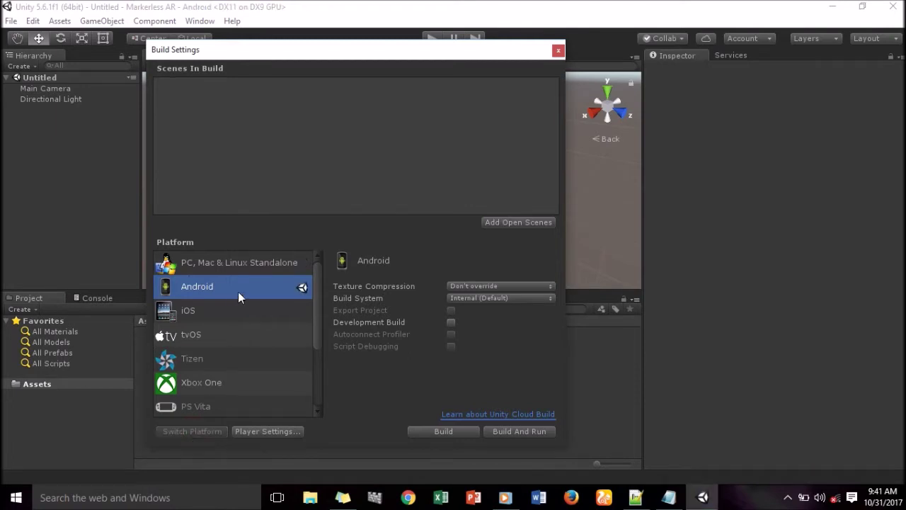
click(558, 51)
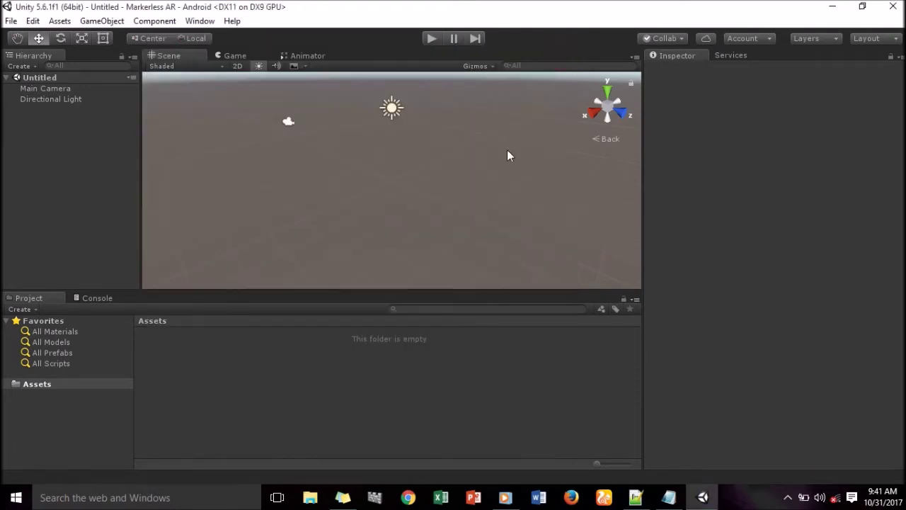
Add a Quad 3D object to the Hierarchy and frame it in the Scene view
right_click(31, 129)
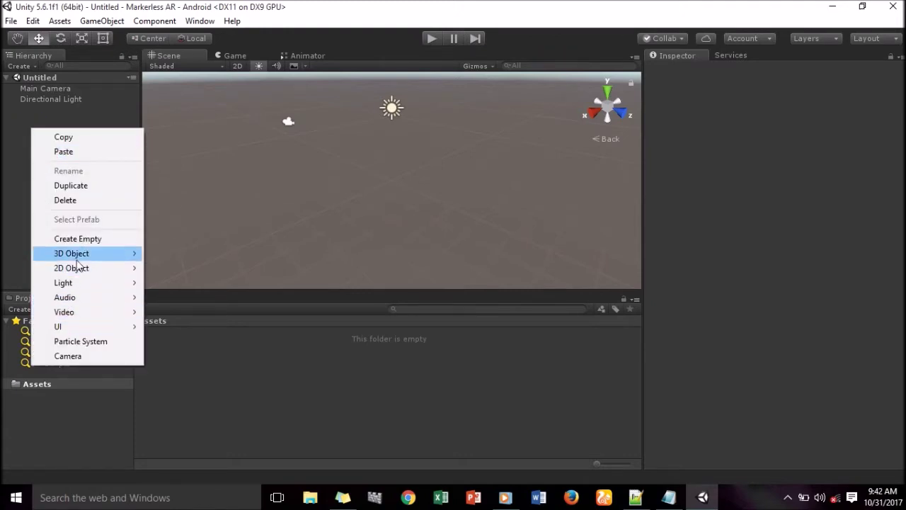
mouse_move(76, 258)
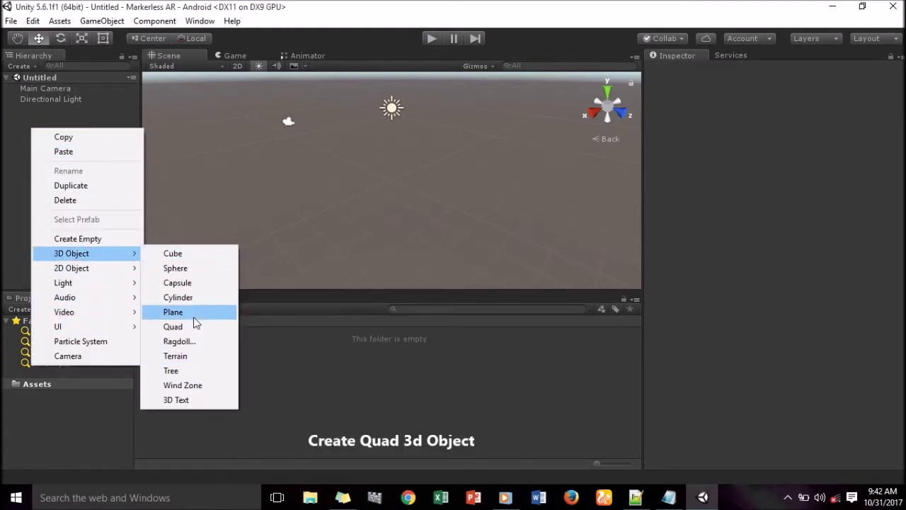
click(191, 327)
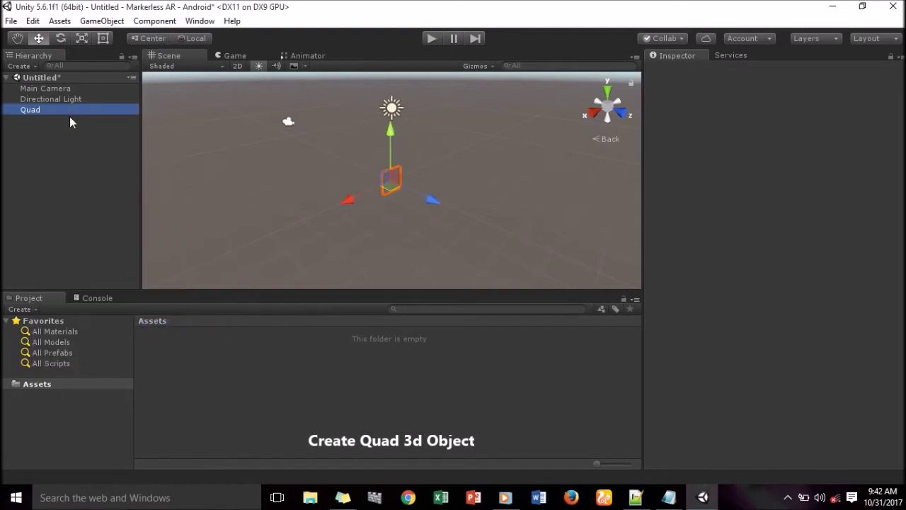
double_click(31, 112)
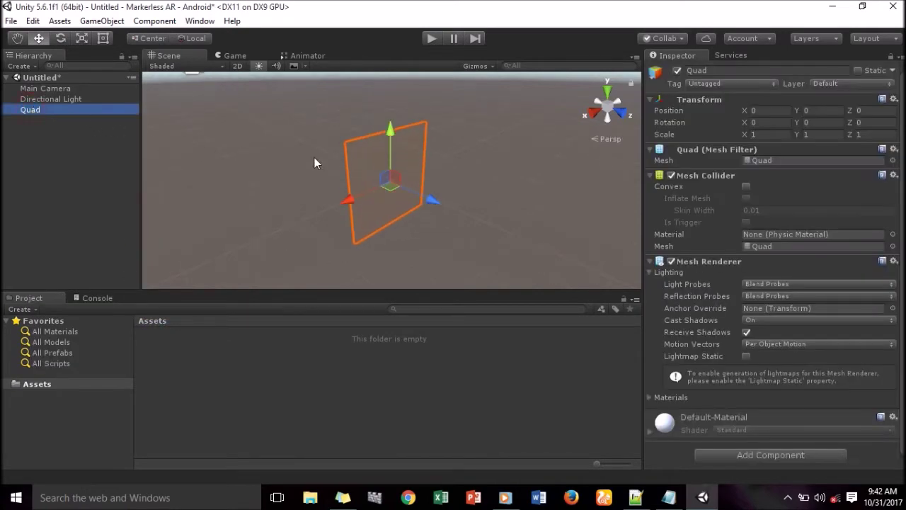
Set the Main Camera's Y and Z position to 0, checking camera and Quad from the back
click(68, 90)
click(837, 112)
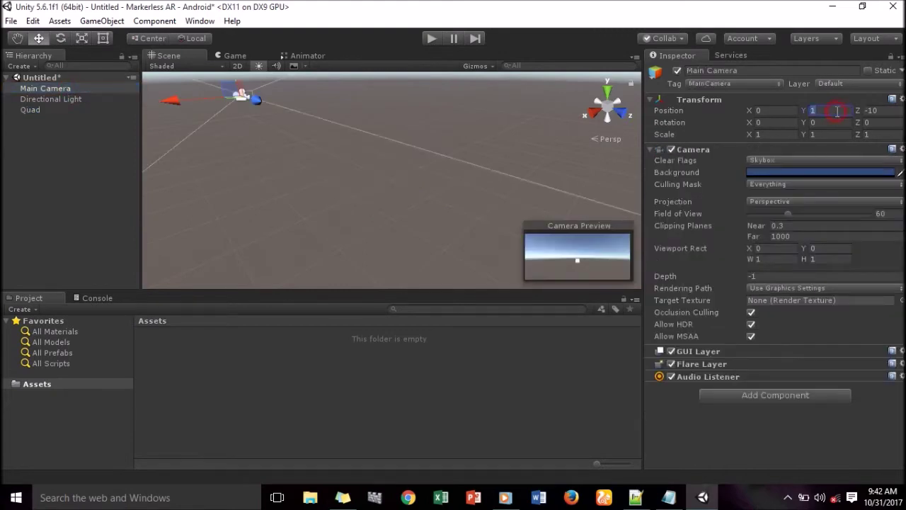
text(0)
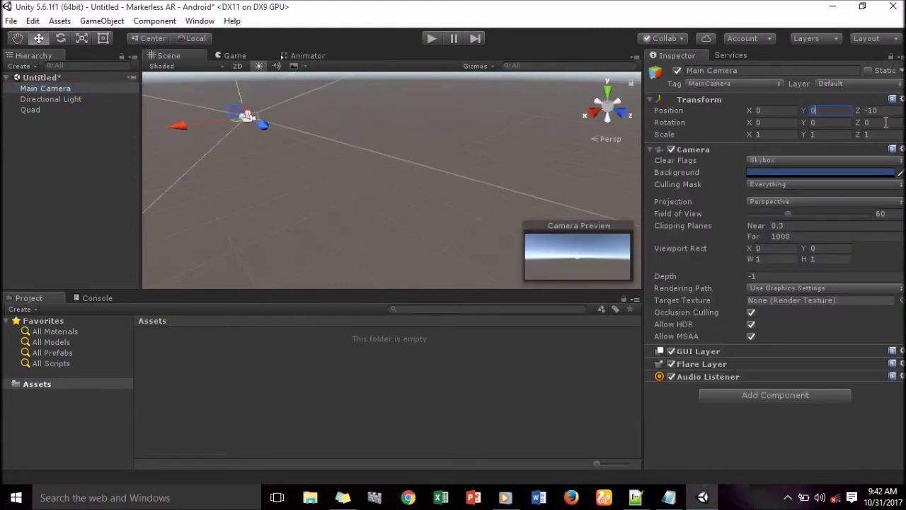
click(885, 113)
text(0)
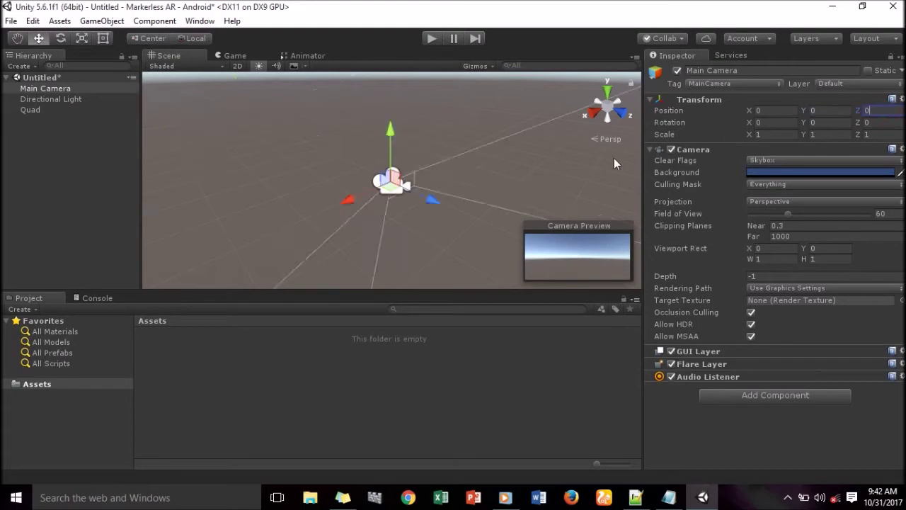
click(34, 109)
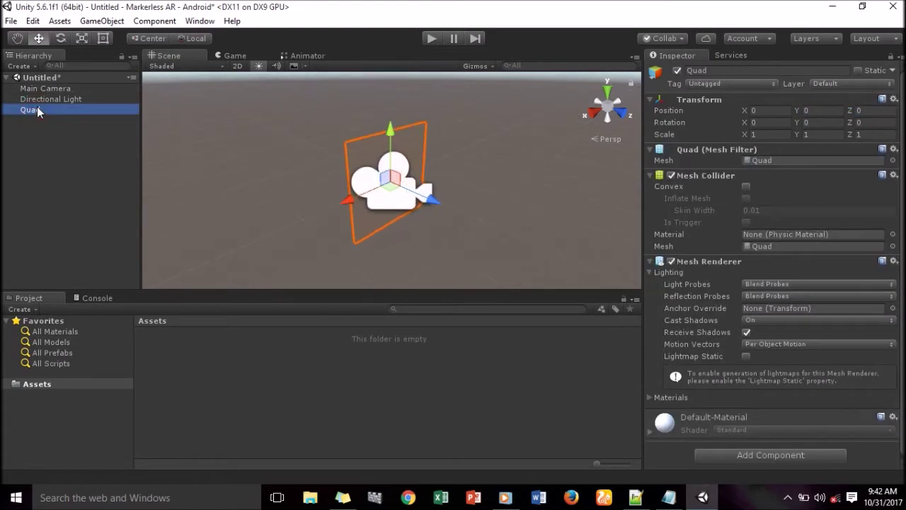
click(591, 107)
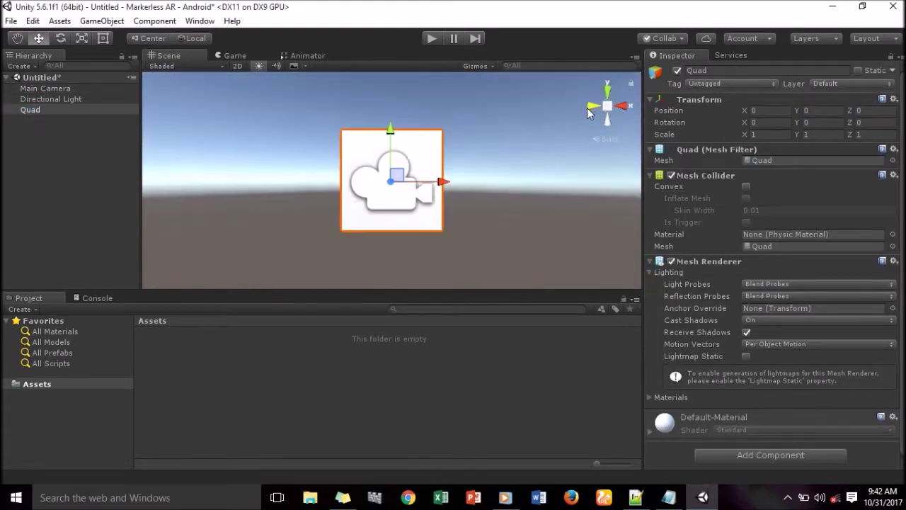
click(37, 88)
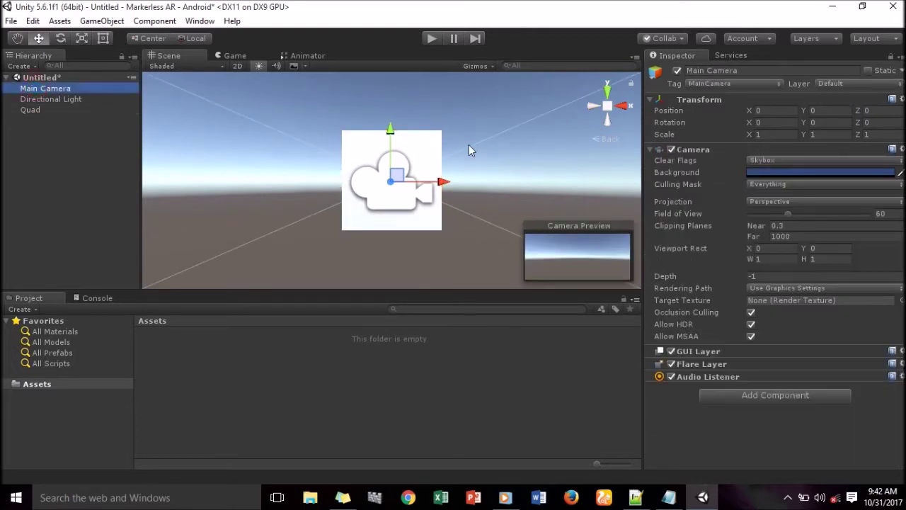
click(589, 108)
Nudge the camera back from the Quad and stretch the Quad wider with the Scale tool
drag(337, 185, 423, 201)
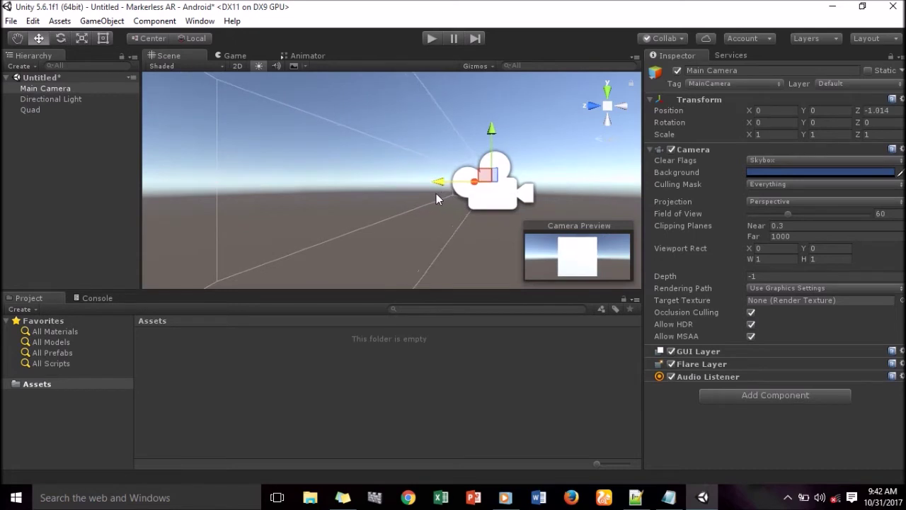
click(623, 107)
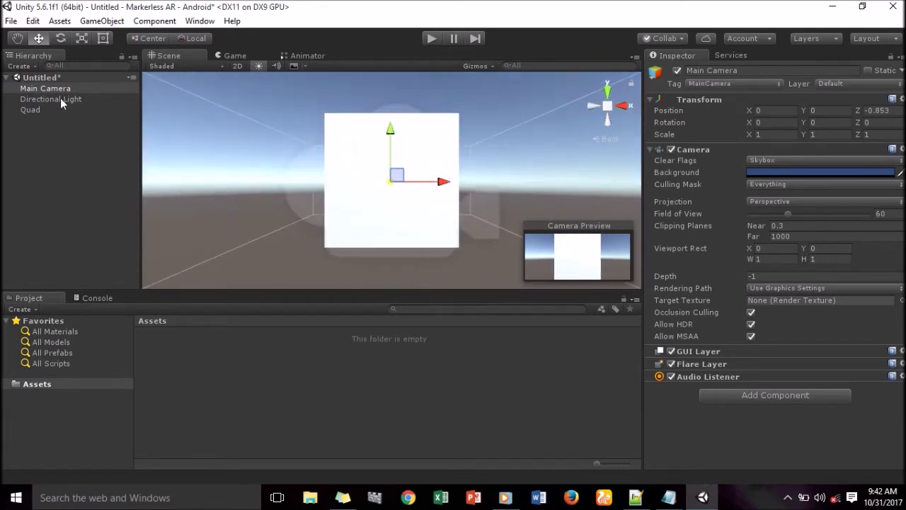
click(31, 110)
click(82, 38)
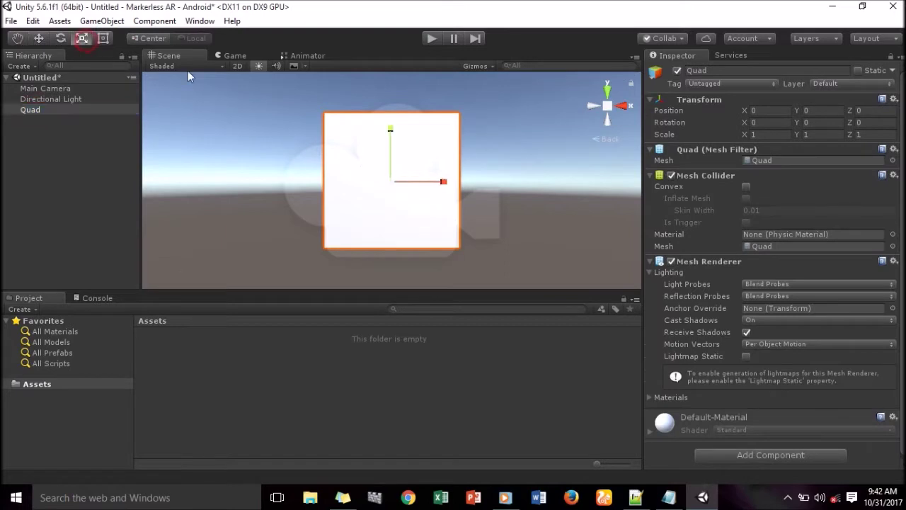
drag(443, 182, 481, 190)
Inspect the camera and Quad placement from side, front and angled views
click(45, 88)
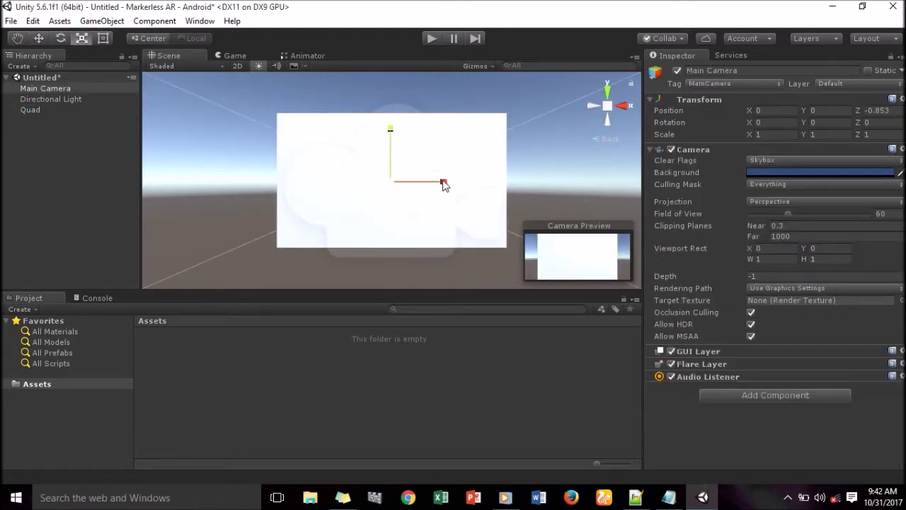
click(30, 110)
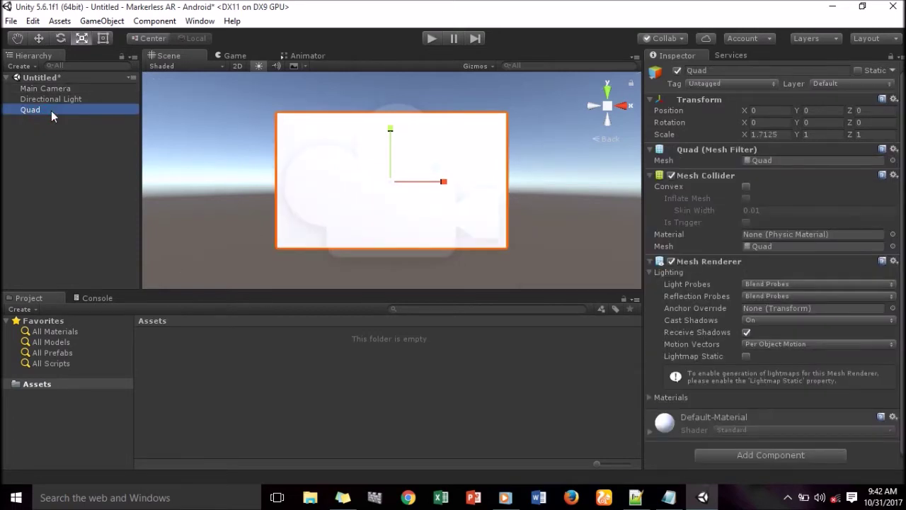
click(593, 107)
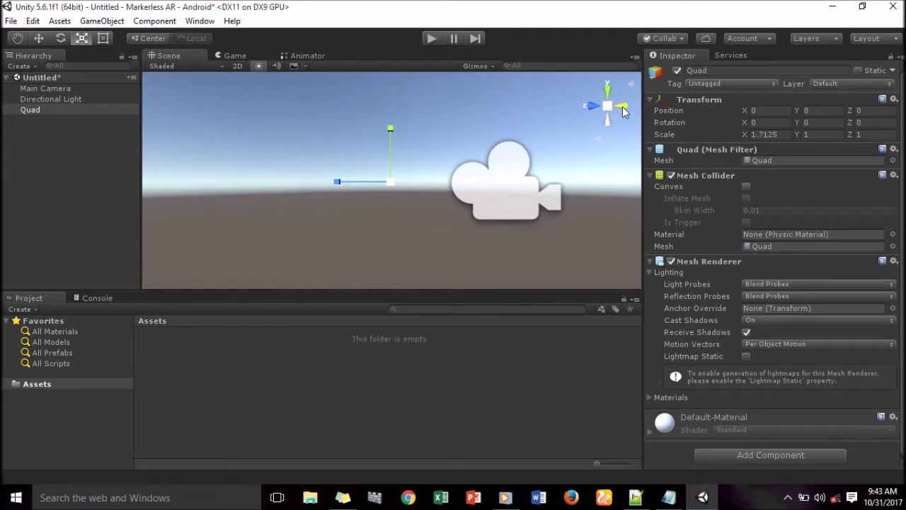
click(624, 111)
click(33, 89)
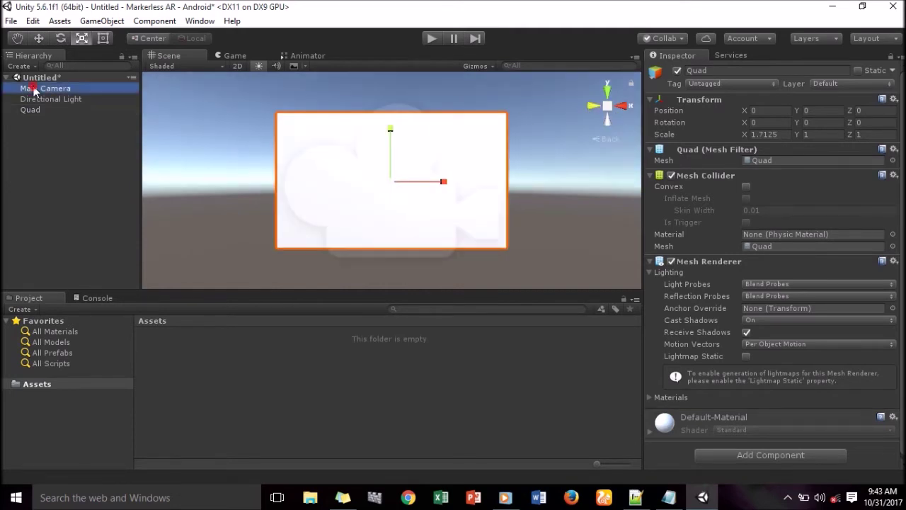
click(595, 108)
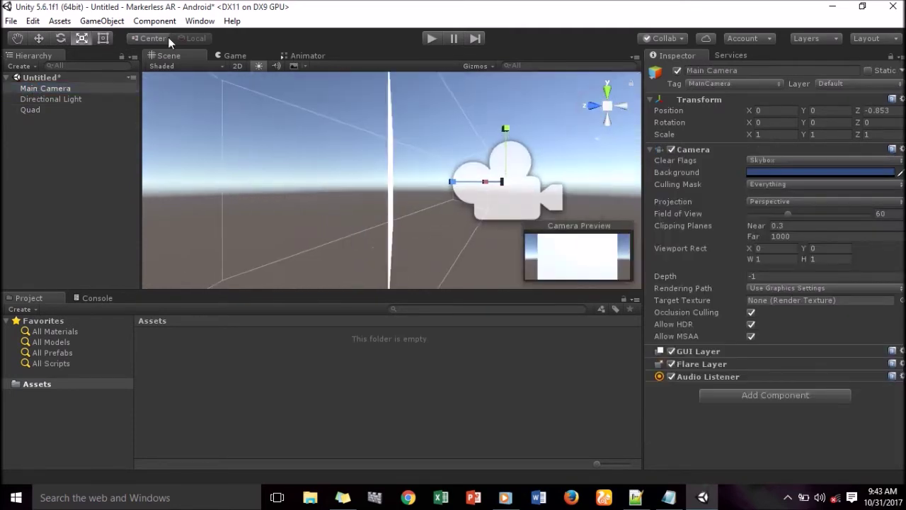
Move the Main Camera farther back from the Quad and face the view toward the Quad
click(38, 38)
scroll(347, 195, down, 2)
scroll(348, 196, down, 1)
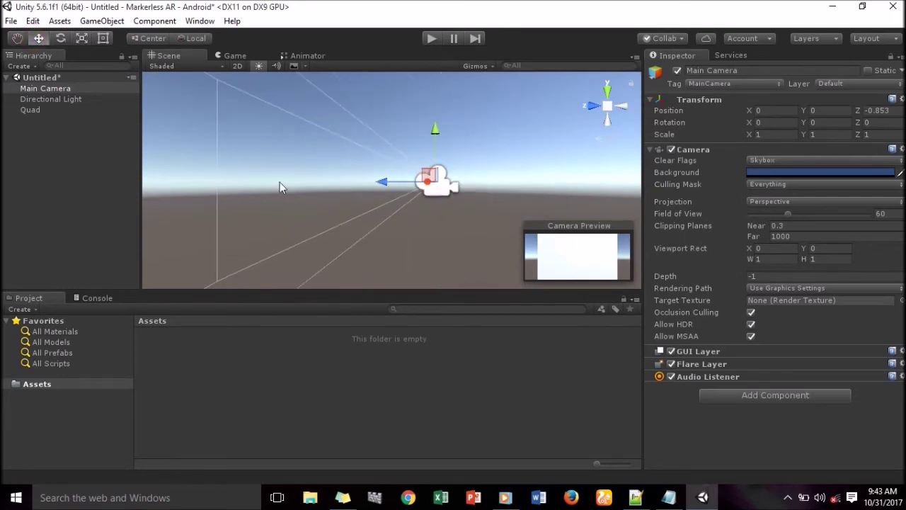
middle_drag(278, 174, 291, 209)
scroll(294, 207, up, 2)
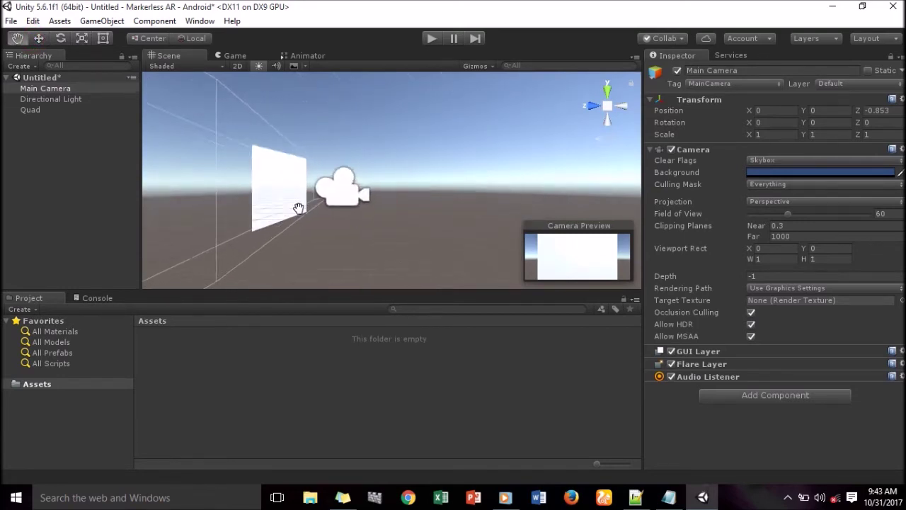
scroll(297, 205, up, 2)
scroll(304, 206, up, 2)
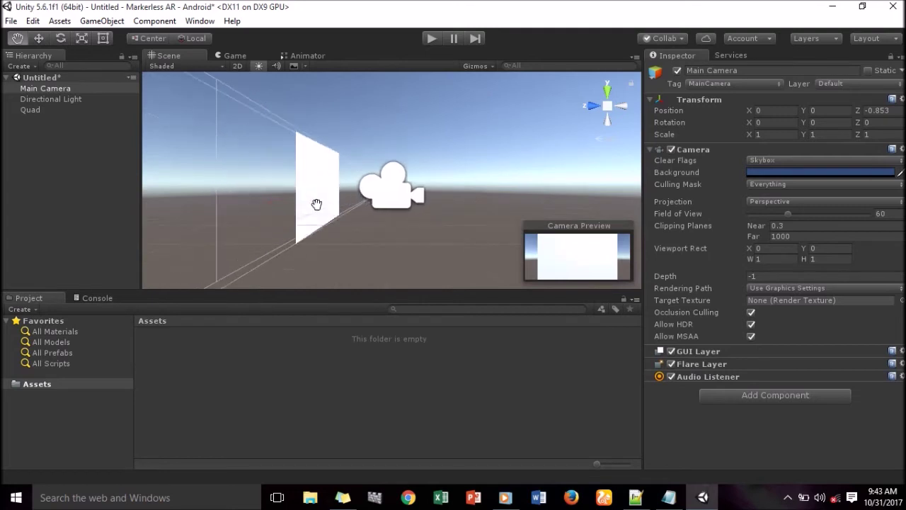
click(39, 38)
drag(336, 187, 398, 202)
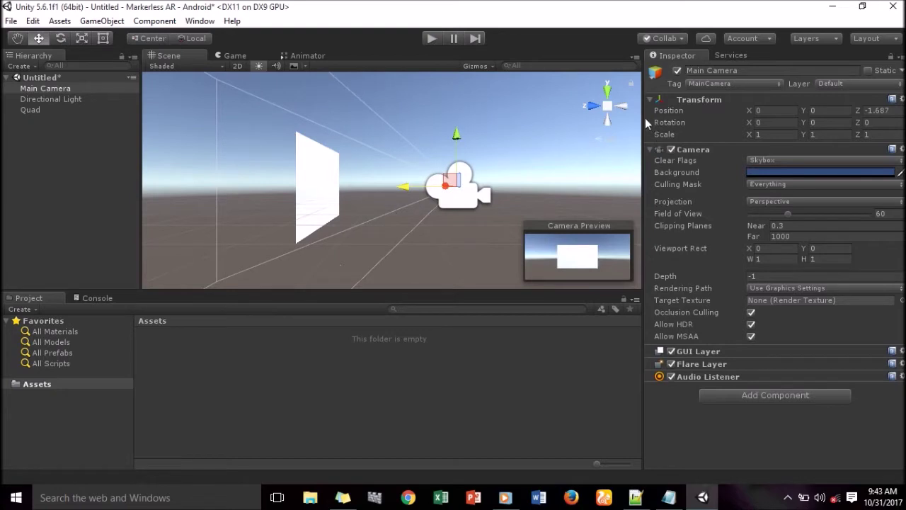
click(625, 106)
scroll(512, 179, up, 2)
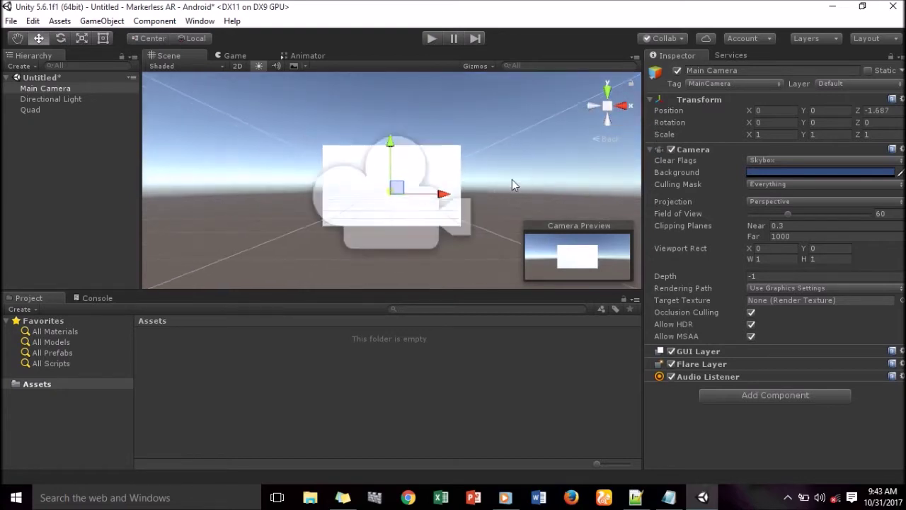
Scale the Quad wider and taller, checking the Game view after each adjustment
click(31, 110)
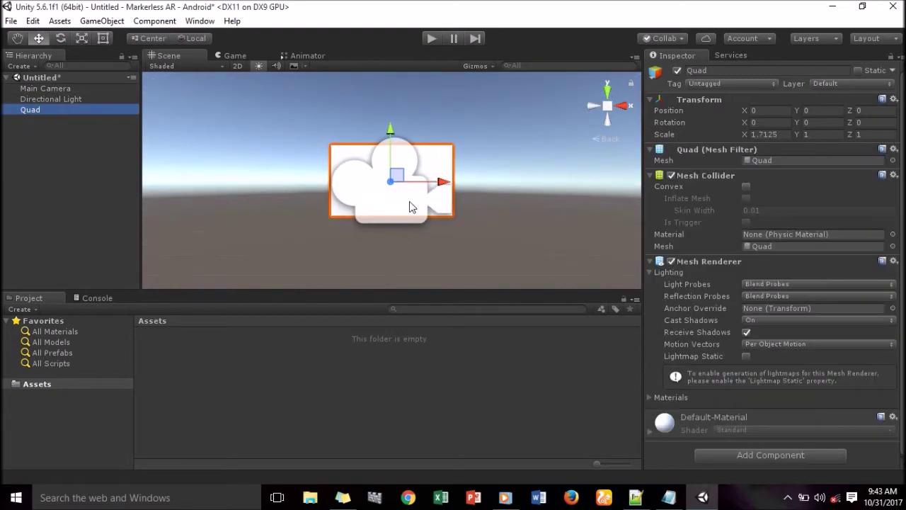
click(85, 39)
drag(442, 190, 483, 186)
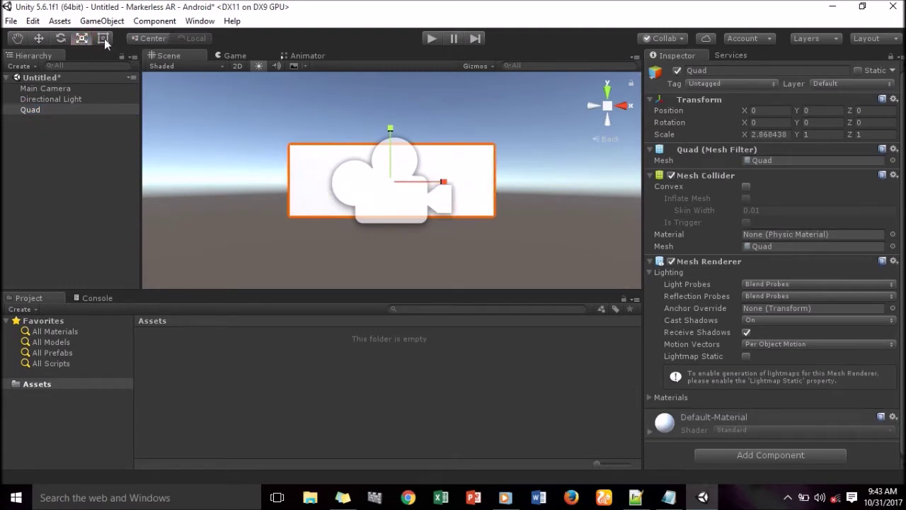
click(231, 57)
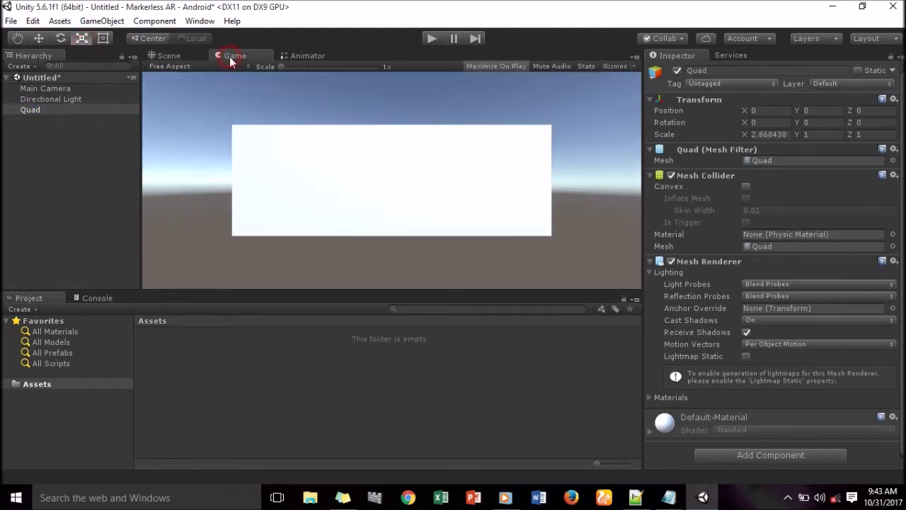
click(191, 57)
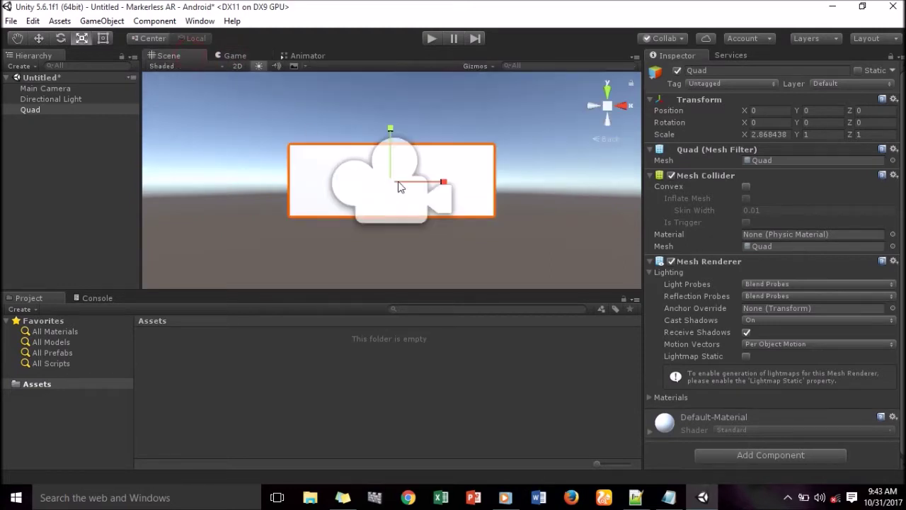
drag(443, 183, 464, 184)
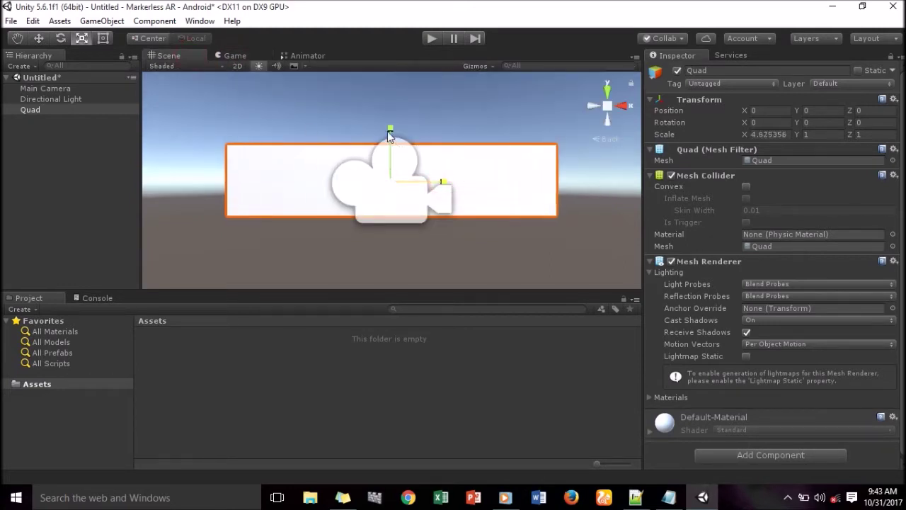
drag(390, 134, 403, 71)
click(232, 56)
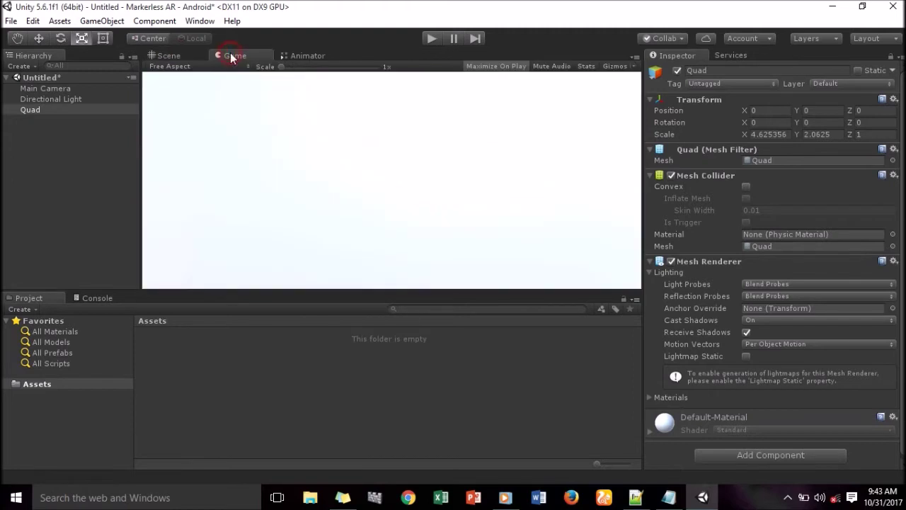
click(192, 56)
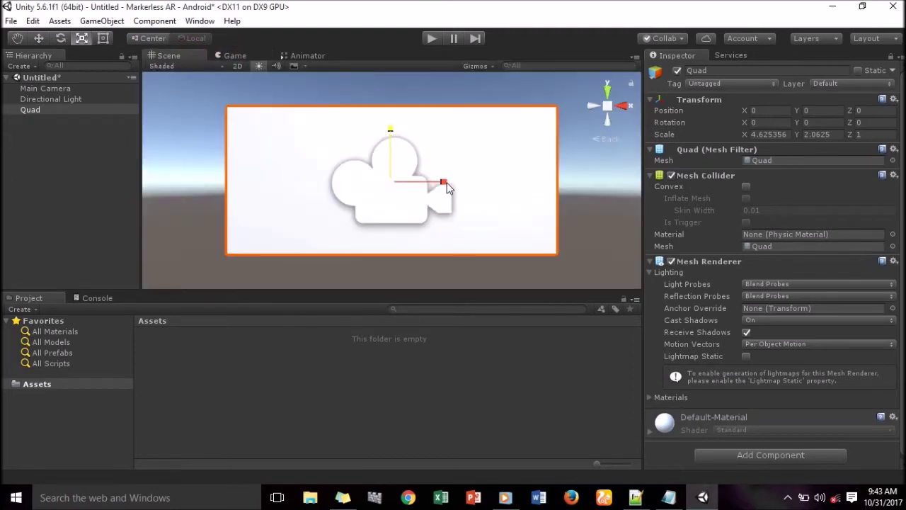
drag(447, 182, 427, 184)
click(248, 53)
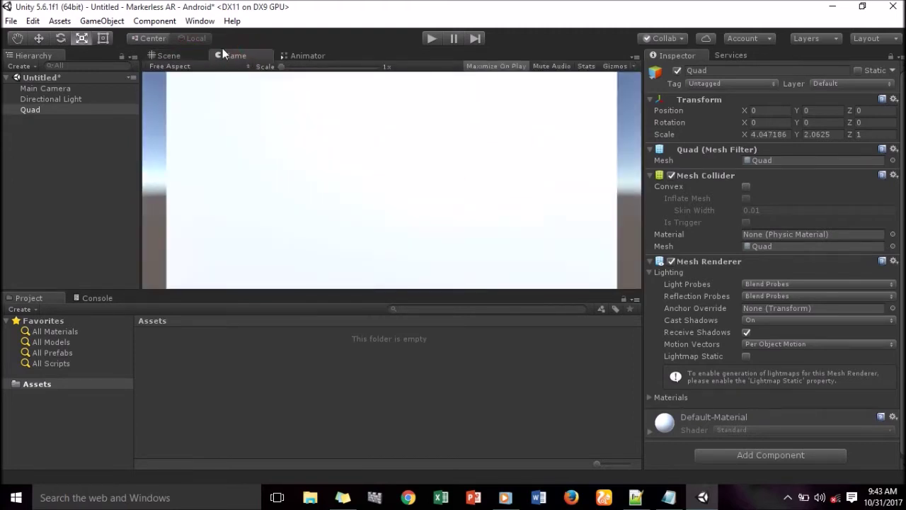
click(192, 56)
drag(446, 183, 460, 186)
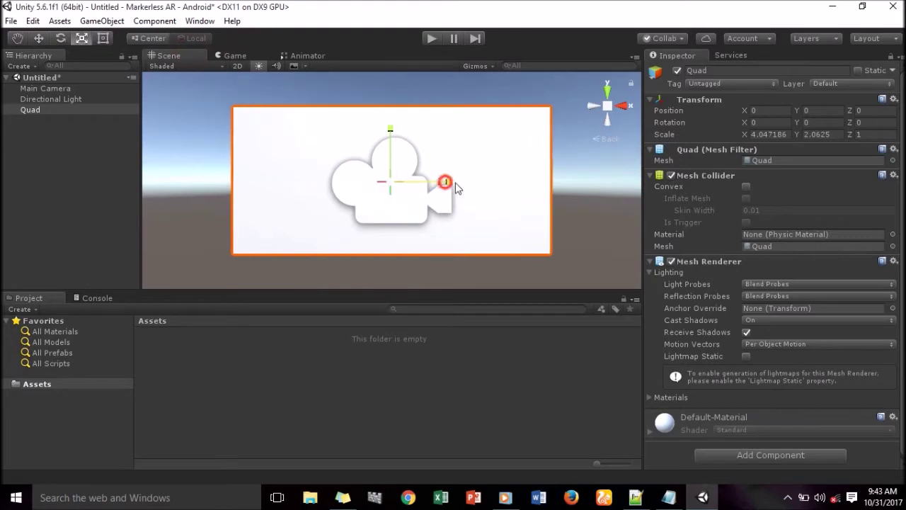
Fine-tune the Quad's size to about 4.77 × 2.21 × 1 so it fills the Game view
click(44, 89)
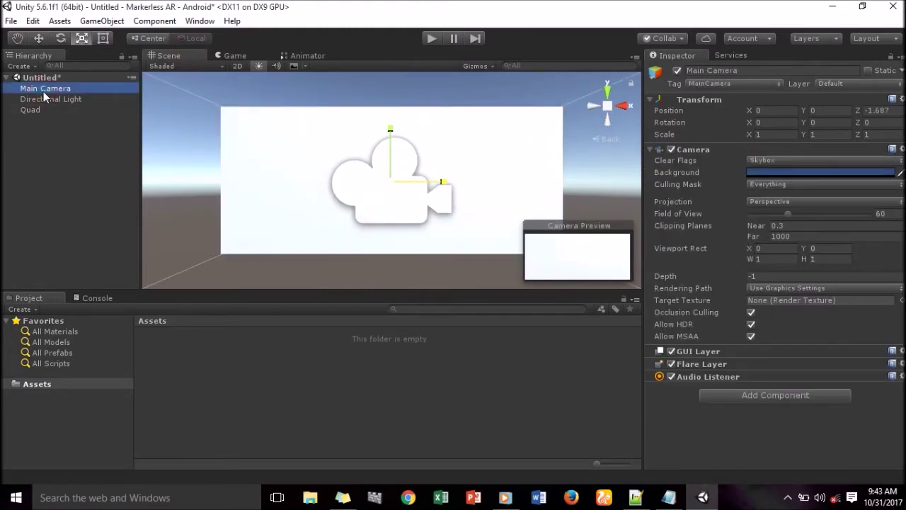
drag(391, 130, 392, 152)
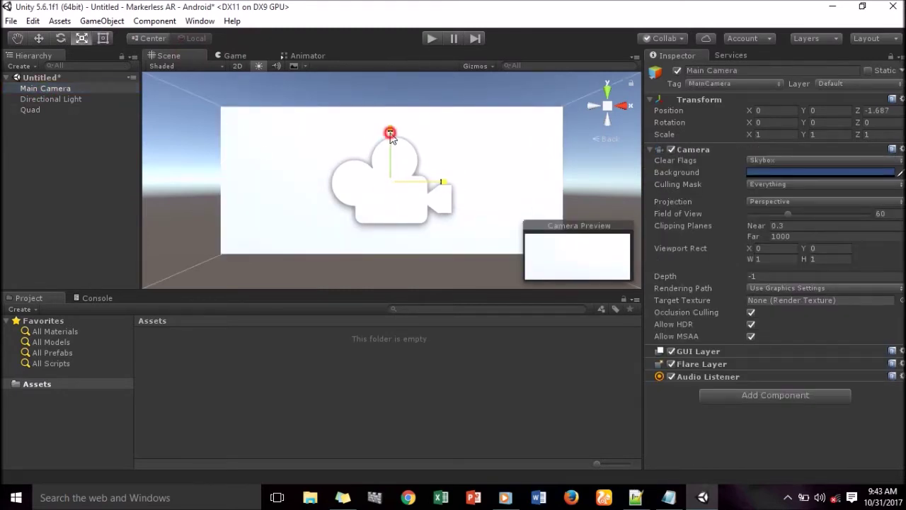
click(58, 110)
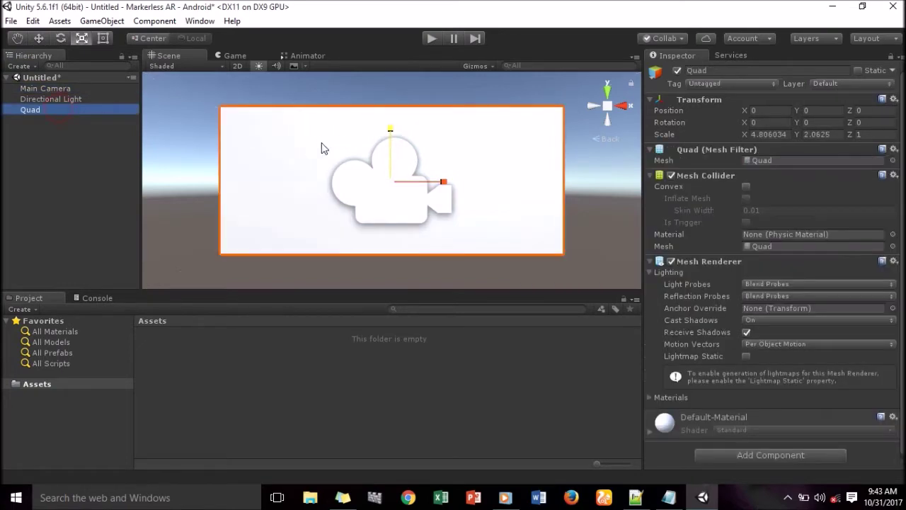
drag(391, 130, 391, 141)
drag(440, 182, 397, 171)
click(240, 57)
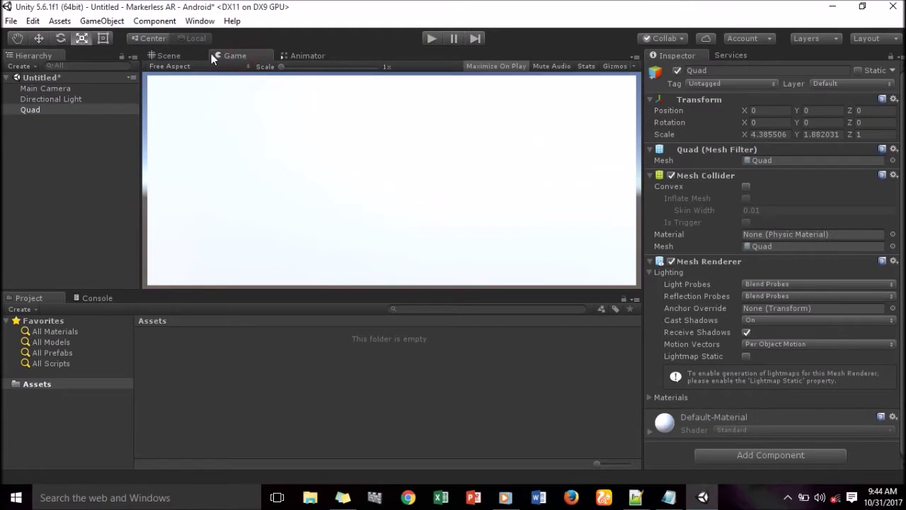
click(192, 54)
drag(448, 185, 464, 182)
drag(392, 135, 393, 119)
click(233, 55)
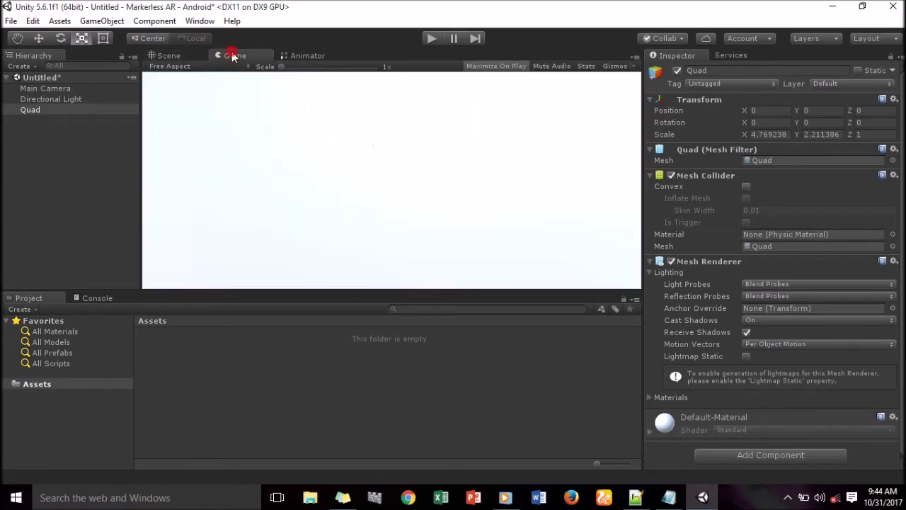
click(184, 56)
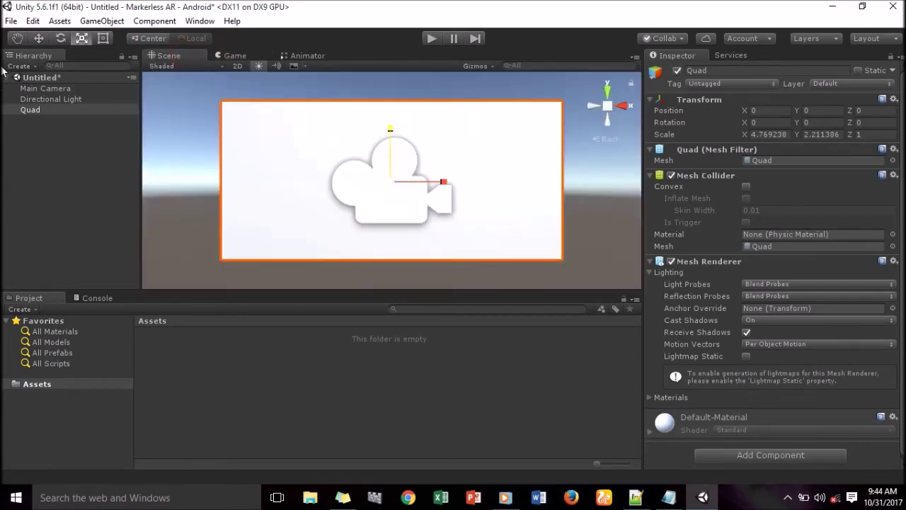
click(46, 162)
click(55, 103)
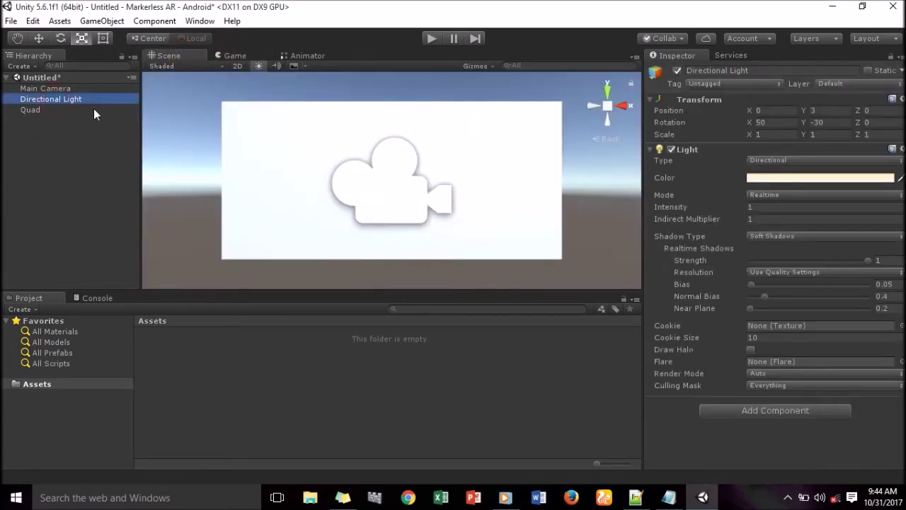
Set the Directional Light's rotation X to 60 and Y to 0
click(772, 124)
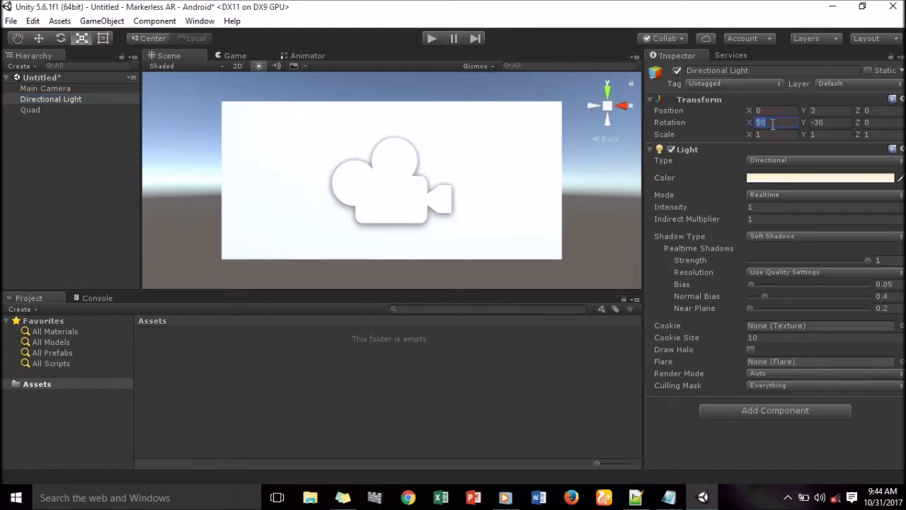
text(60)
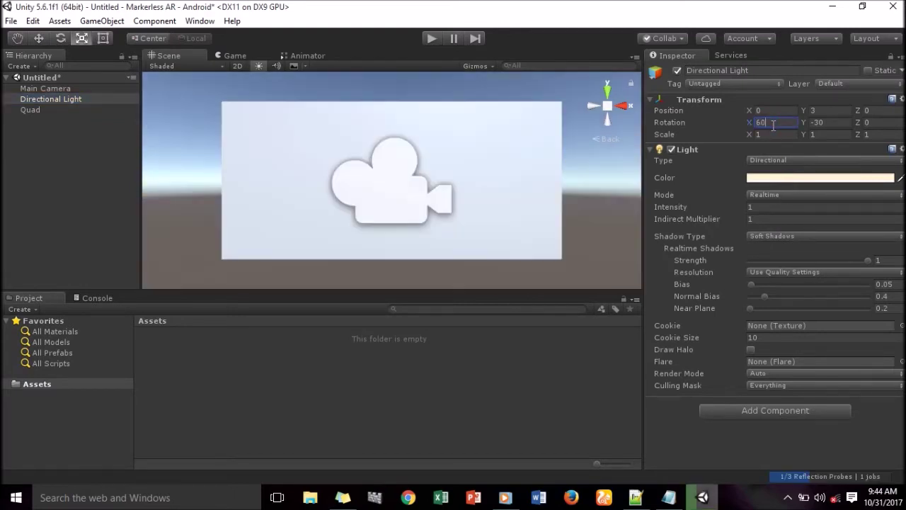
click(841, 123)
text(0)
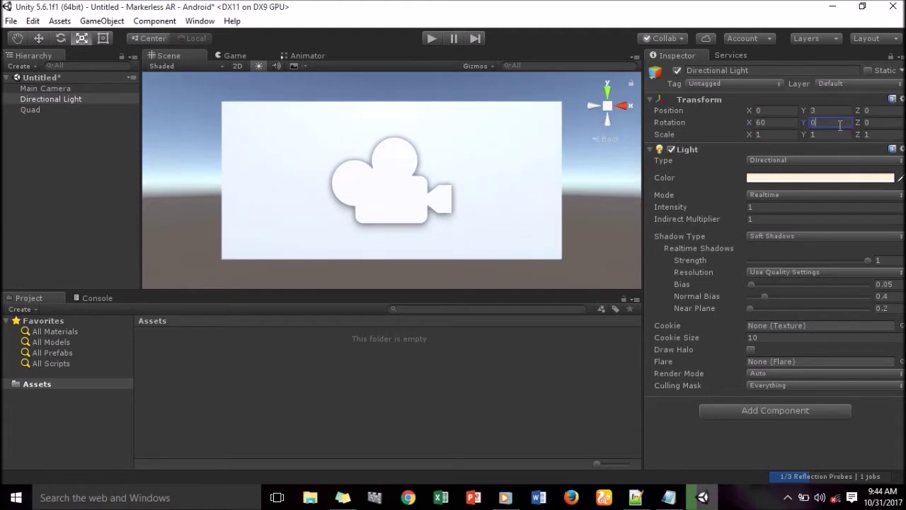
Create a new material in Assets named WebCamMat
right_click(297, 359)
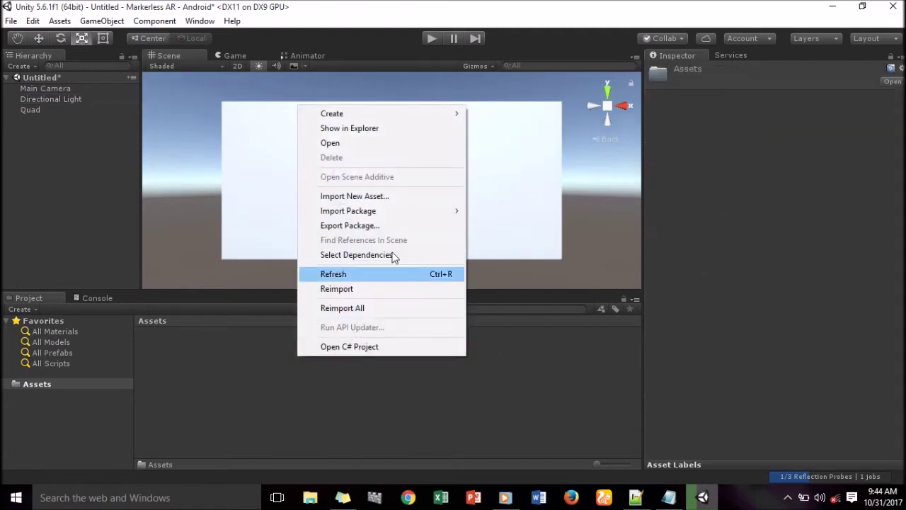
mouse_move(379, 210)
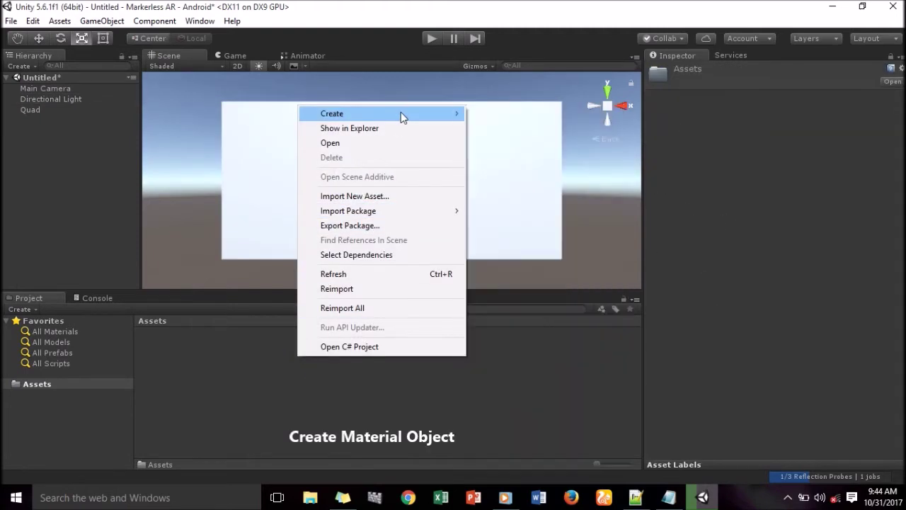
mouse_move(460, 117)
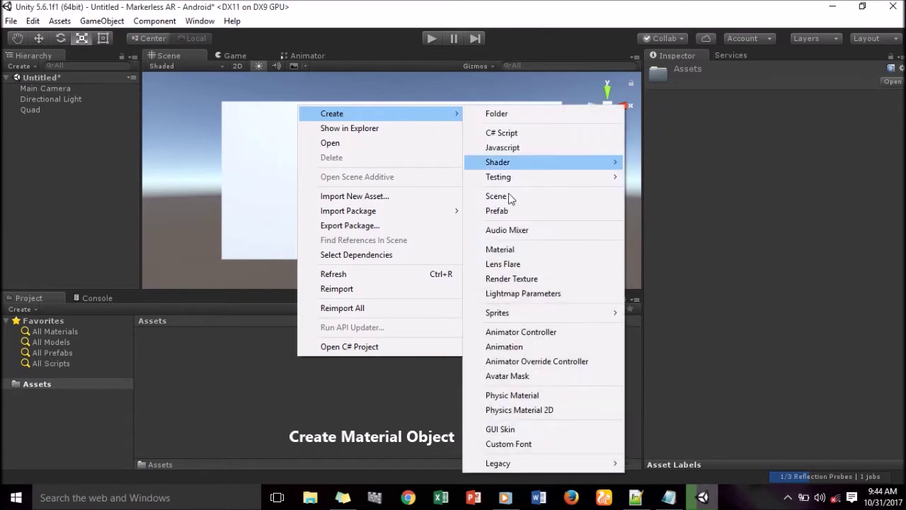
click(516, 256)
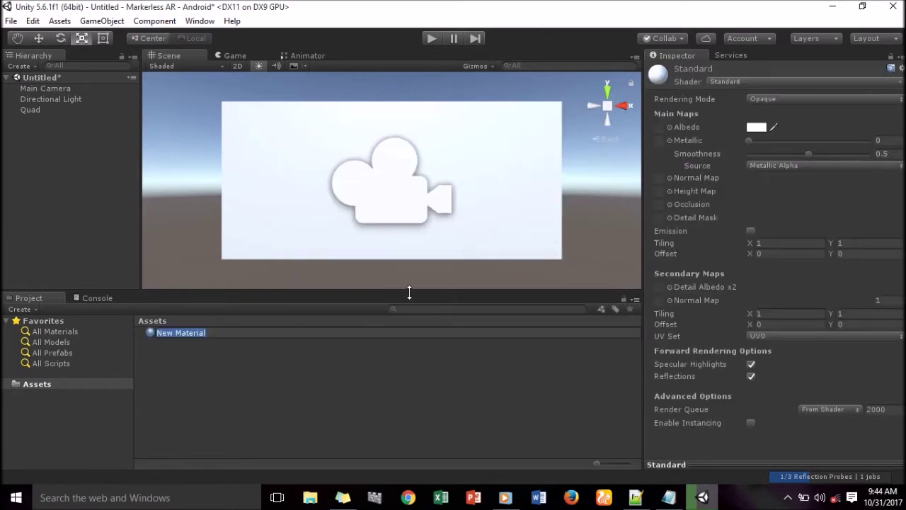
text(WebCamMat)
key(Return)
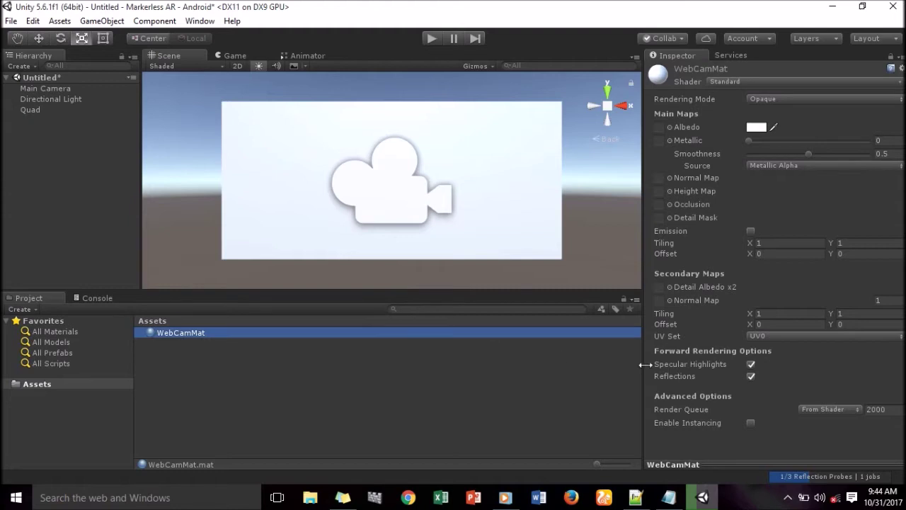
Drop WebCamMat onto the Quad, lower its Smoothness from 0.5 to 0, keeping Rendering Mode Opaque
drag(175, 342, 35, 121)
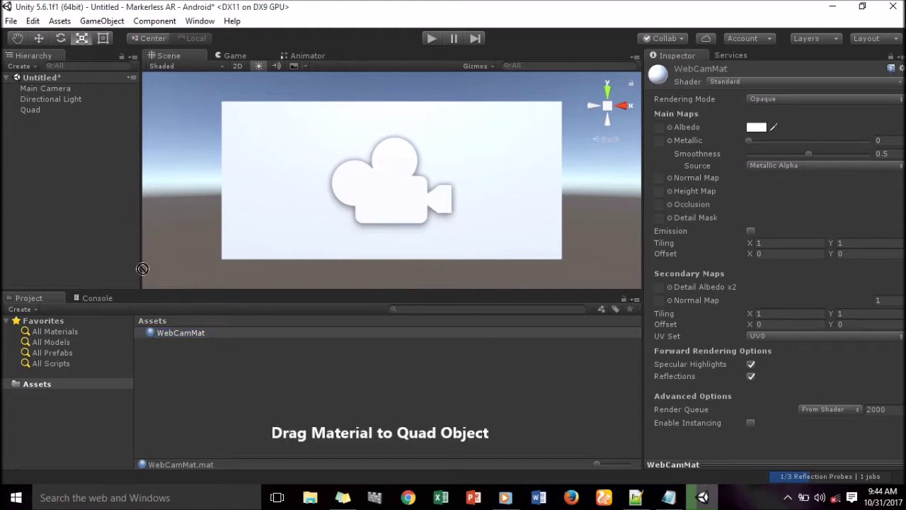
drag(34, 122, 34, 112)
click(34, 112)
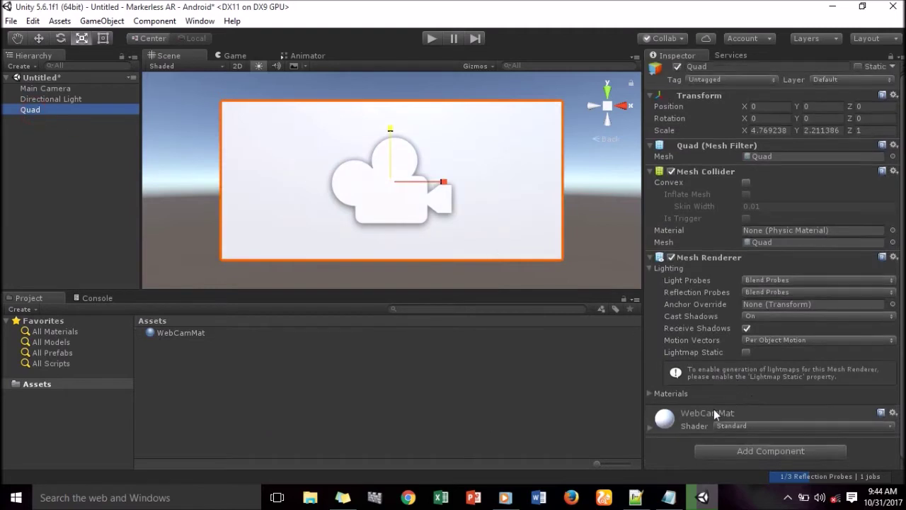
click(651, 428)
scroll(730, 412, down, 5)
scroll(770, 358, down, 2)
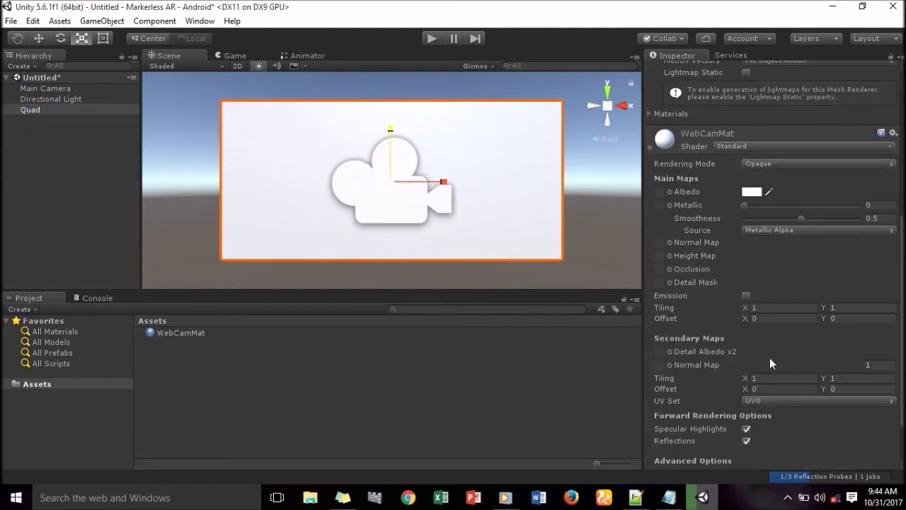
drag(801, 218, 745, 221)
click(752, 164)
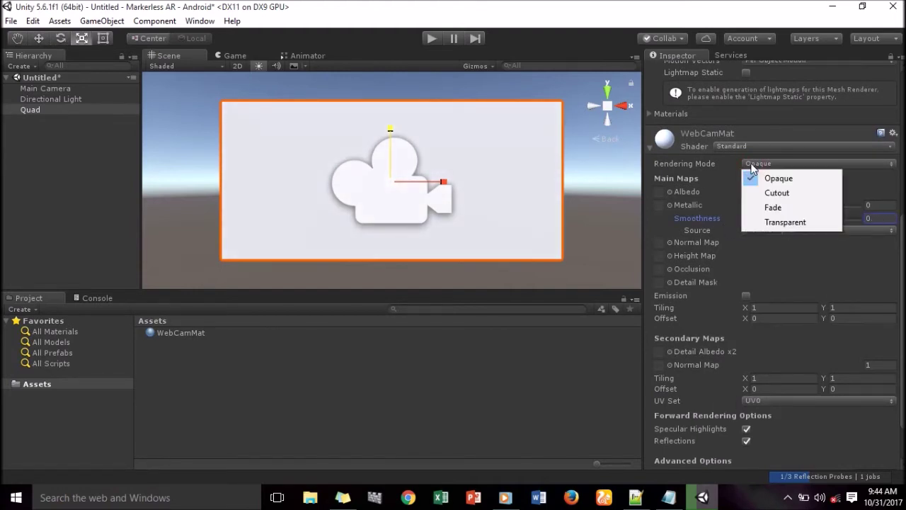
click(873, 176)
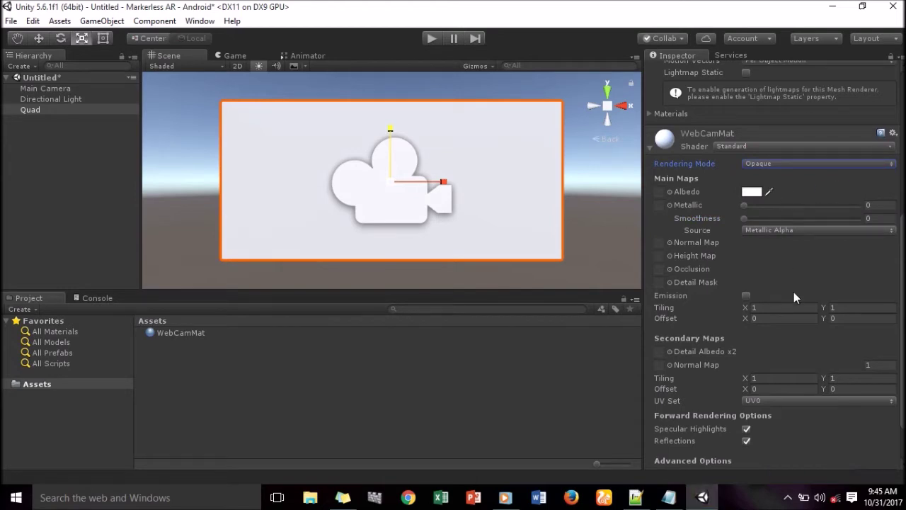
click(251, 411)
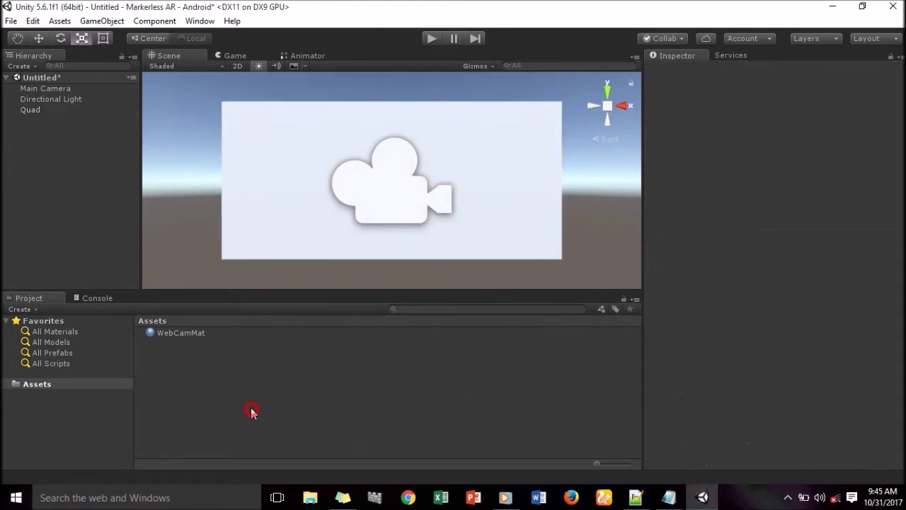
Add a C# script called webCamScript to Assets and open it in Visual Studio
right_click(178, 359)
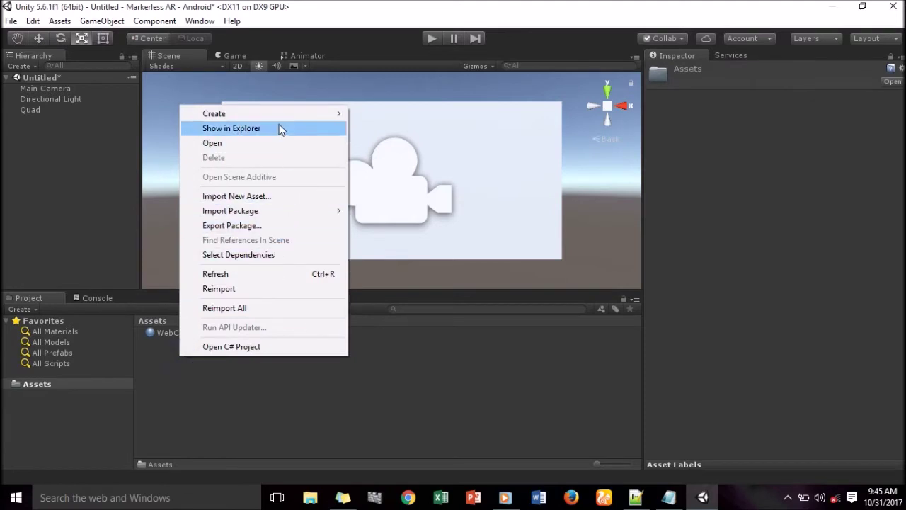
mouse_move(262, 112)
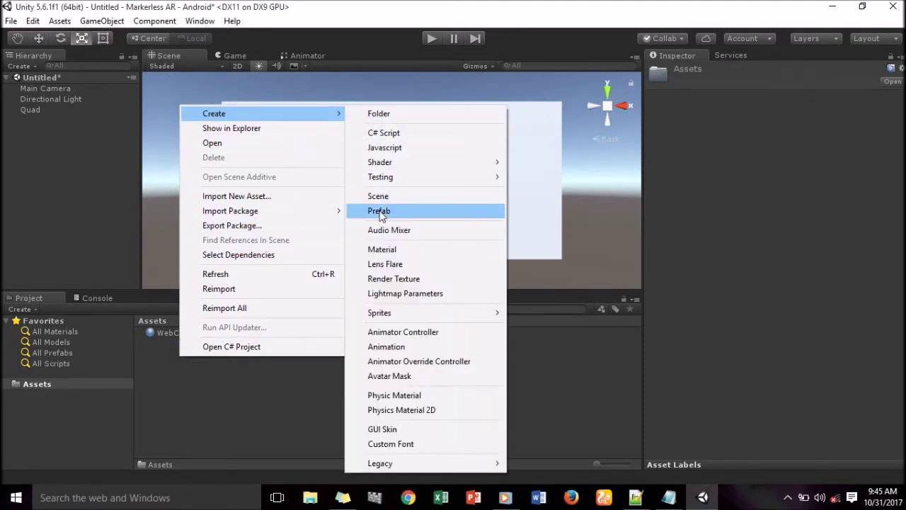
click(386, 132)
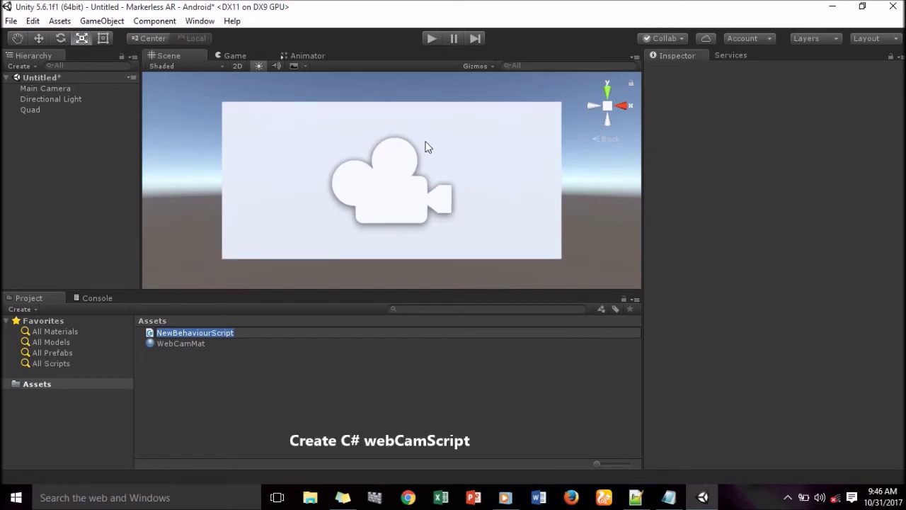
text(webCamScr)
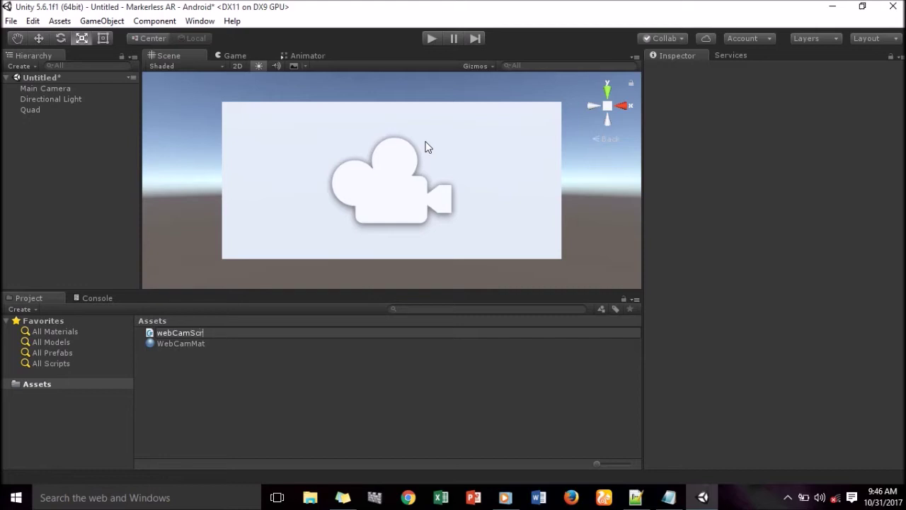
key(Return)
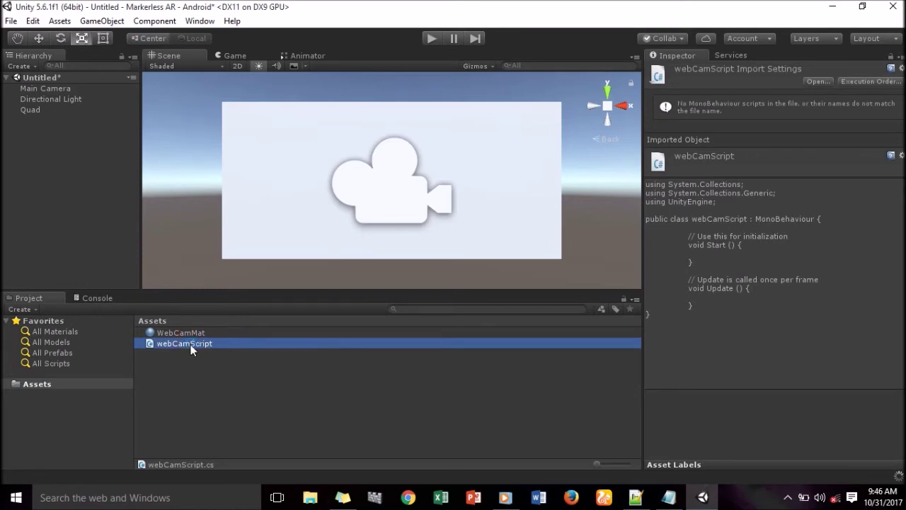
double_click(186, 343)
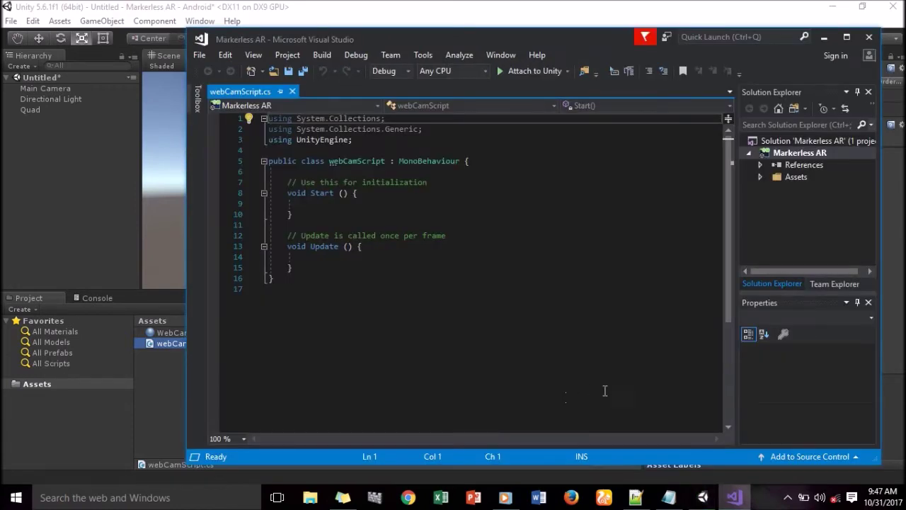
Select all the prepared webCamScript code in Notepad++, then select all the template code in Visual Studio
click(637, 498)
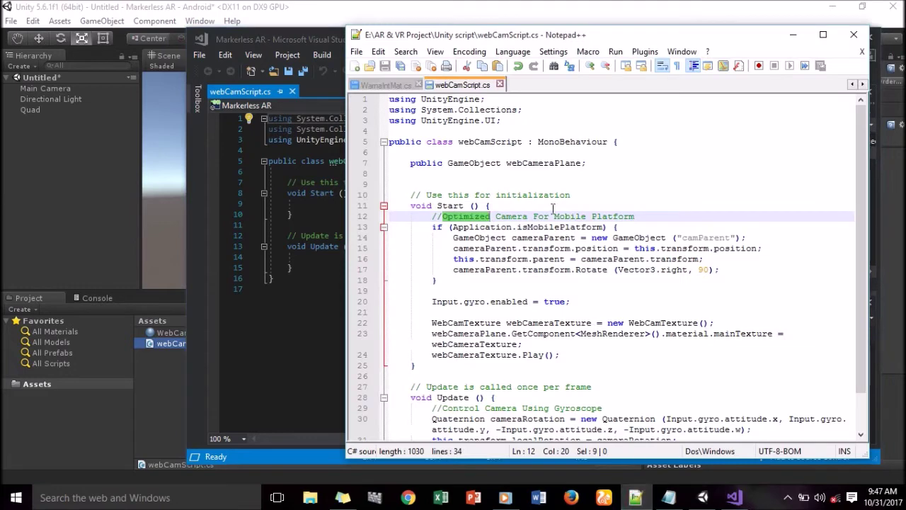
drag(508, 34, 624, 32)
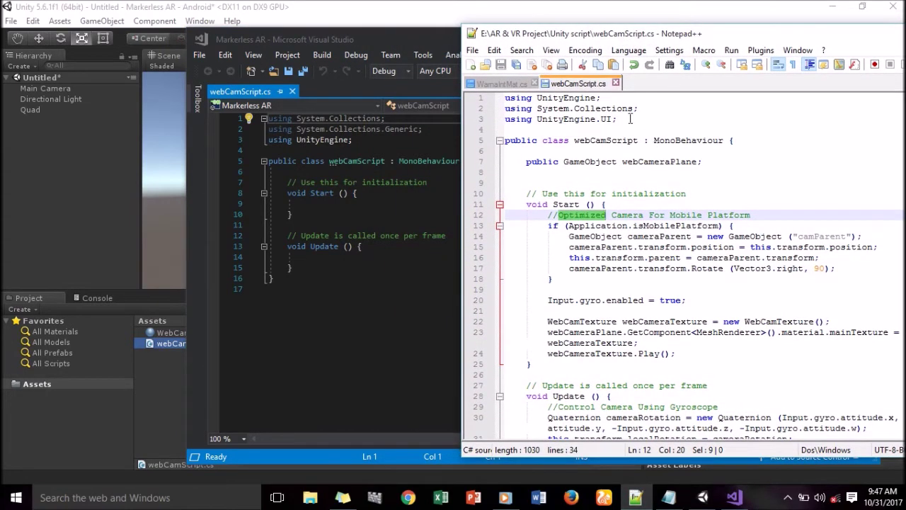
click(587, 142)
drag(524, 163, 719, 167)
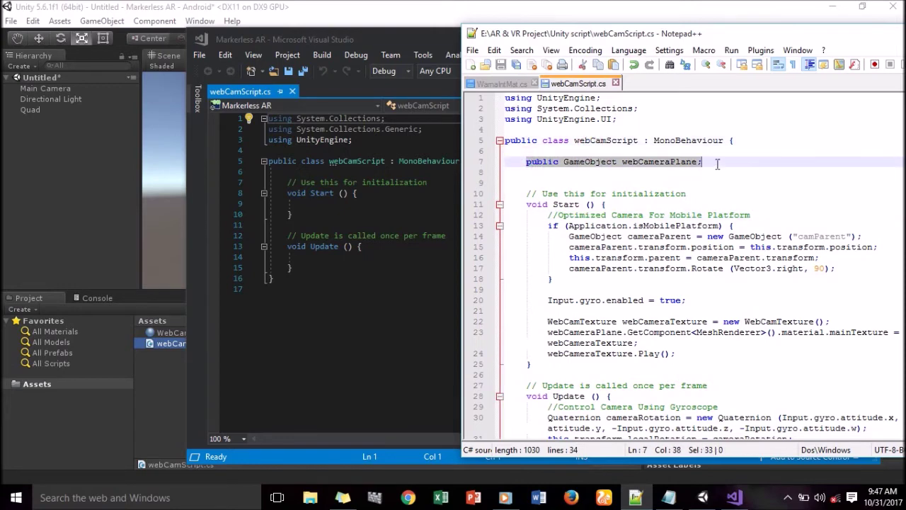
click(634, 175)
key(ctrl+a)
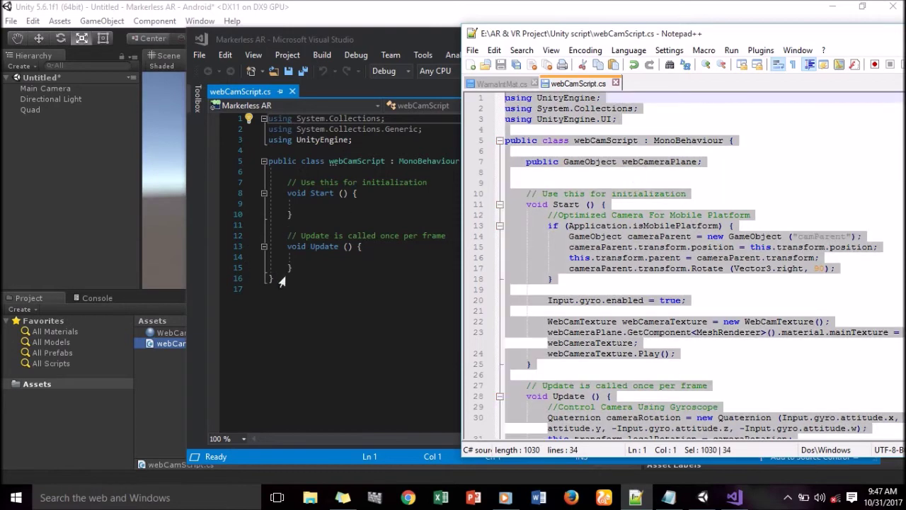
click(306, 287)
key(ctrl+a)
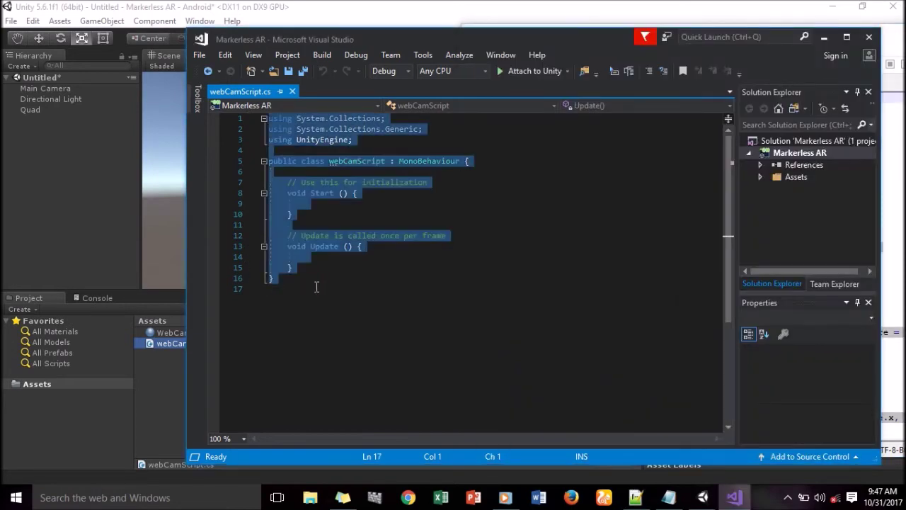
Paste the copied code over the template in webCamScript.cs, look it over, and go back to Unity
key(ctrl+v)
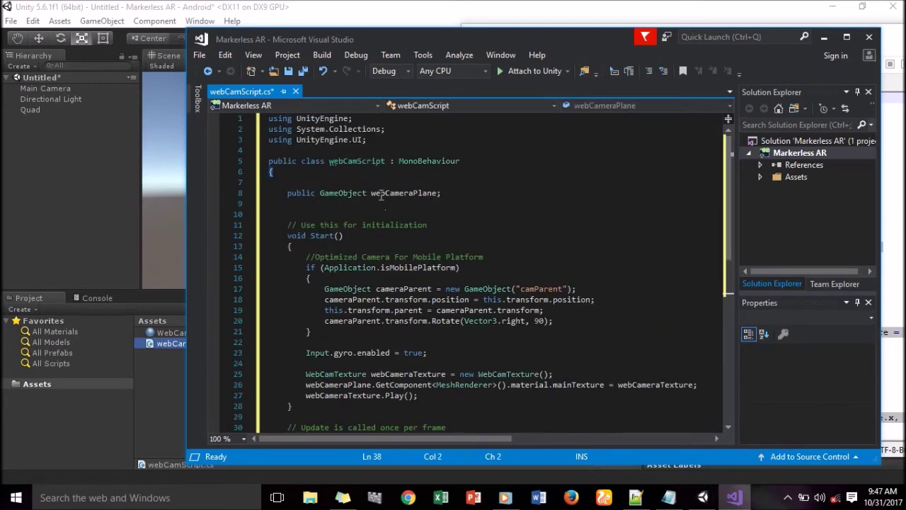
scroll(381, 193, down, 4)
scroll(381, 194, up, 2)
scroll(381, 193, up, 3)
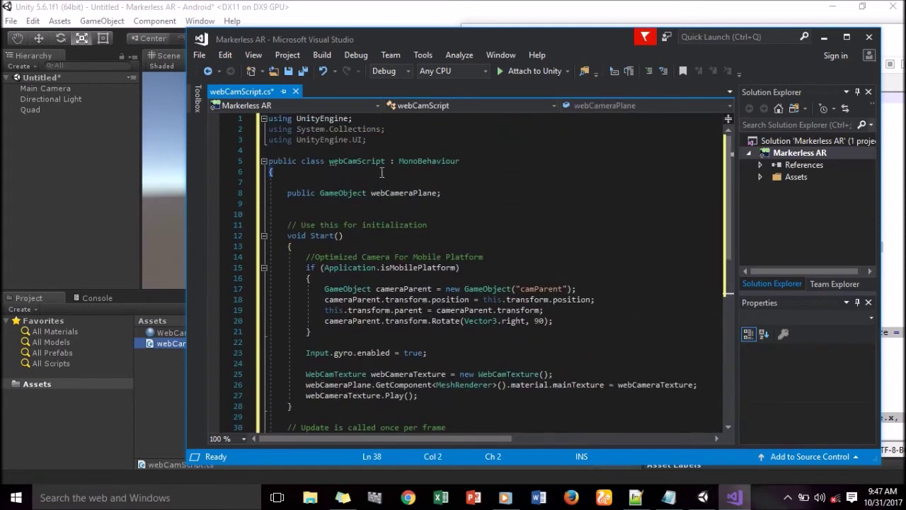
scroll(387, 233, down, 2)
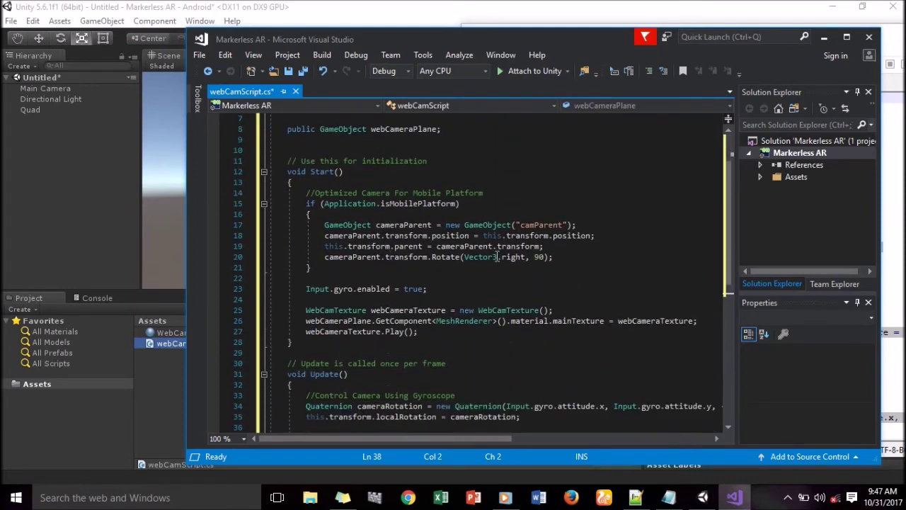
scroll(538, 306, down, 2)
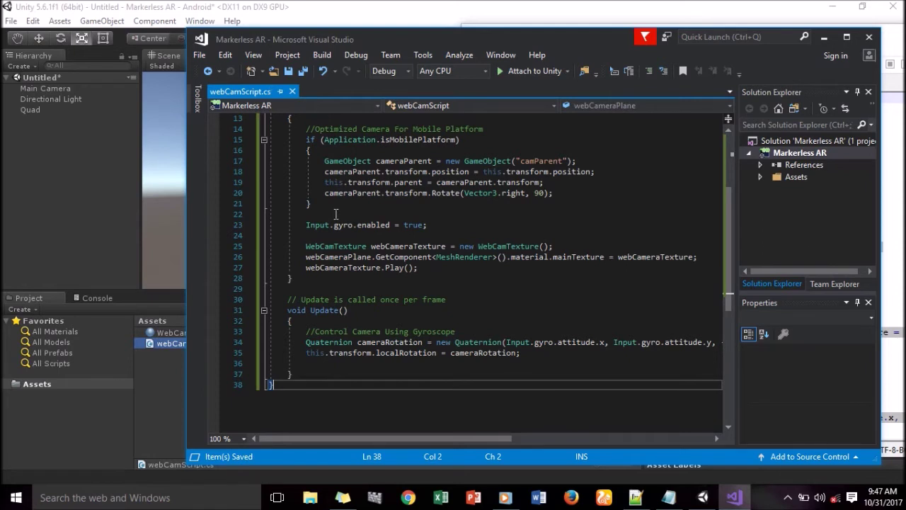
click(103, 203)
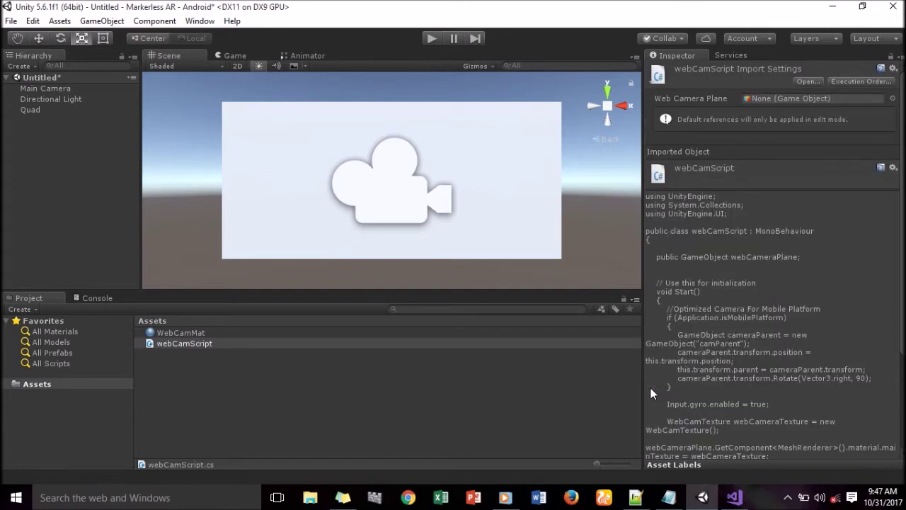
Attach webCamScript to the Main Camera and make the Quad its child
click(49, 89)
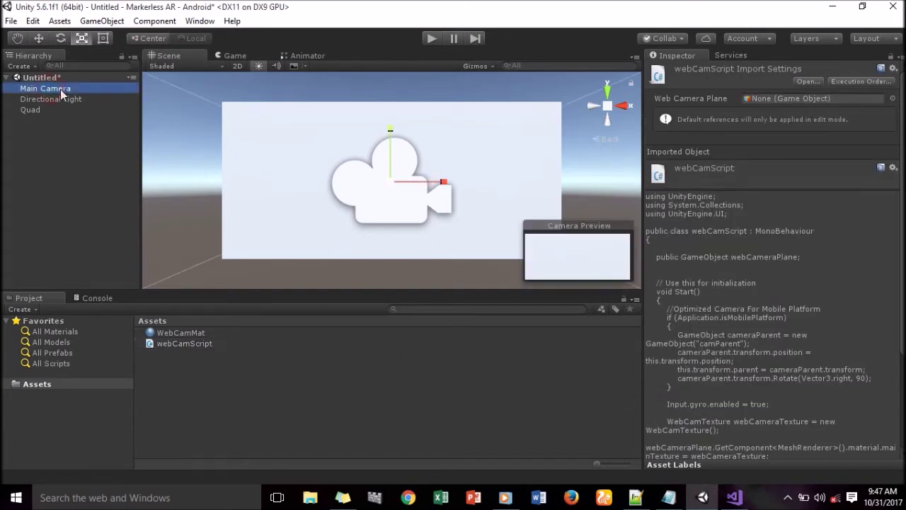
mouse_move(177, 344)
mouse_down()
mouse_move(678, 401)
mouse_move(716, 421)
mouse_up()
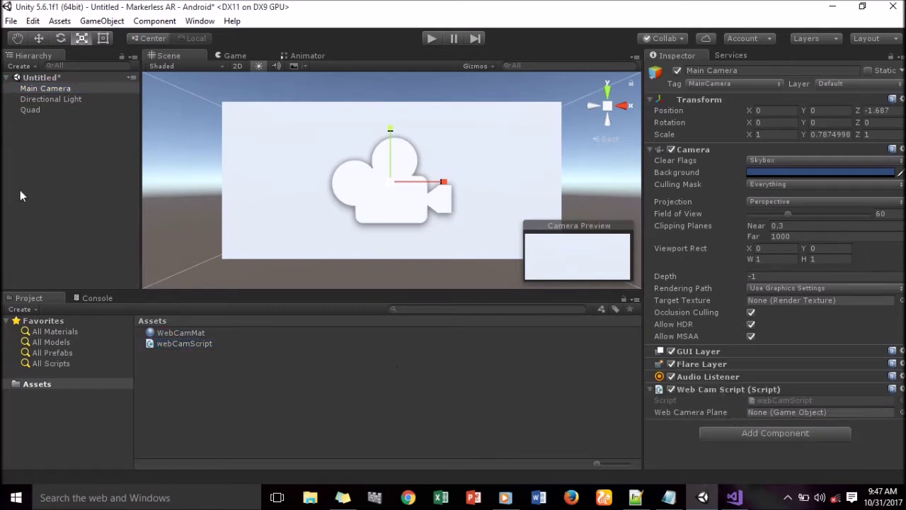
drag(31, 110, 33, 87)
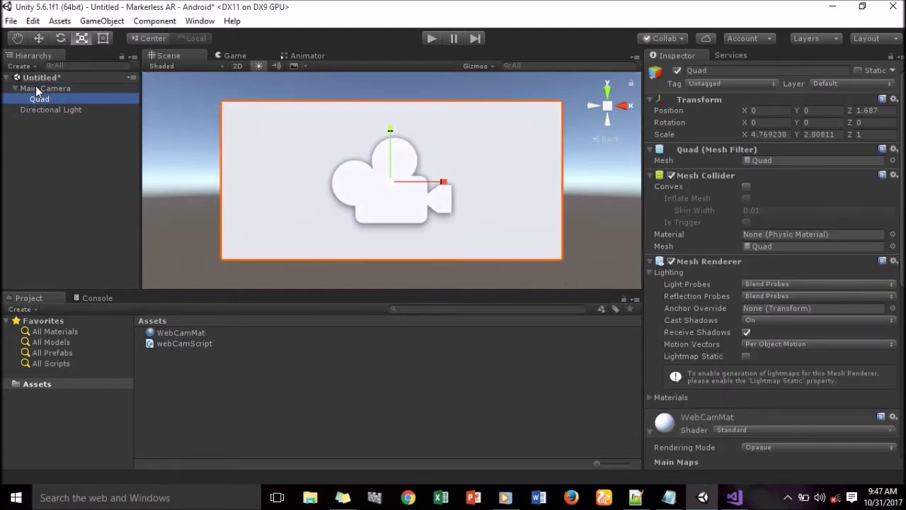
Assign the Quad as the script's Web Camera Plane and run the scene
click(35, 87)
drag(36, 101, 765, 403)
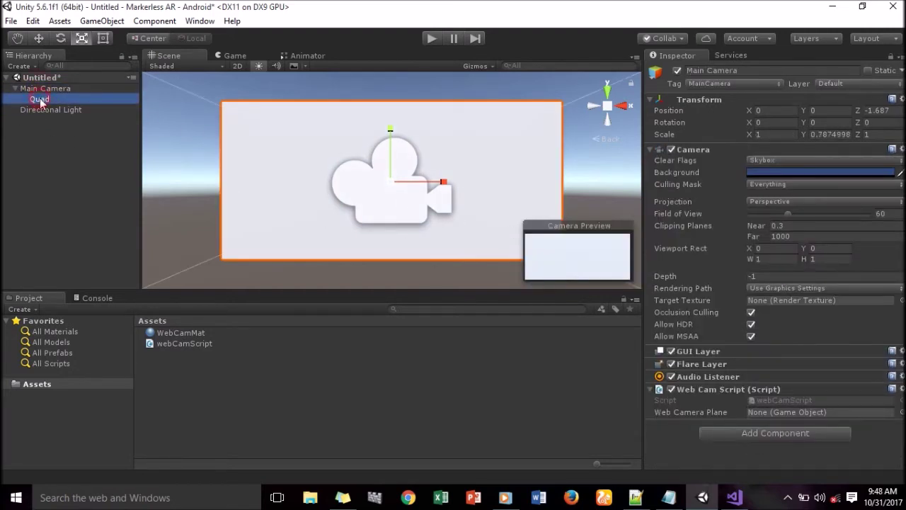
drag(766, 403, 789, 413)
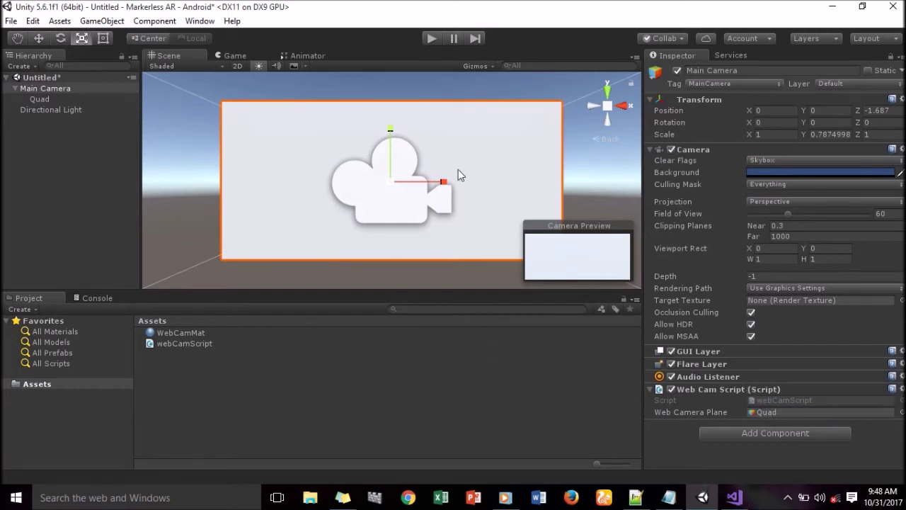
click(432, 37)
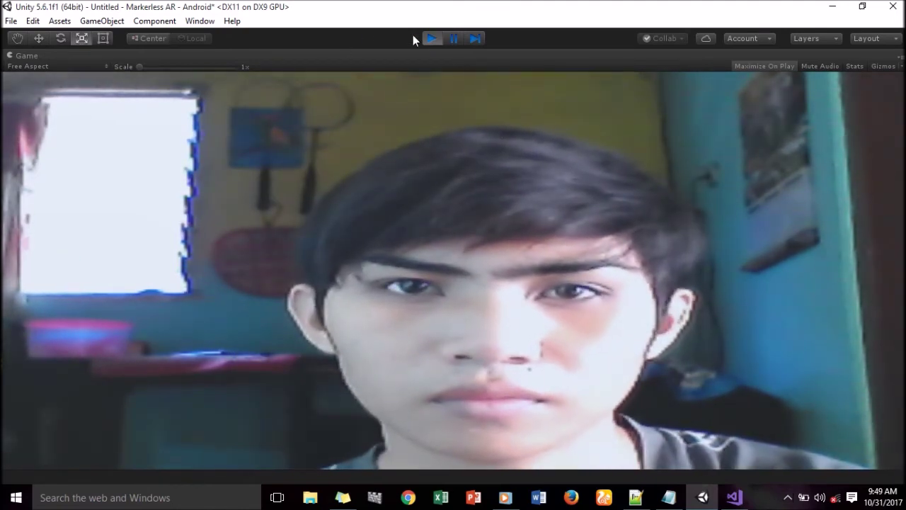
Stop the webcam test run and clear the selection
click(431, 39)
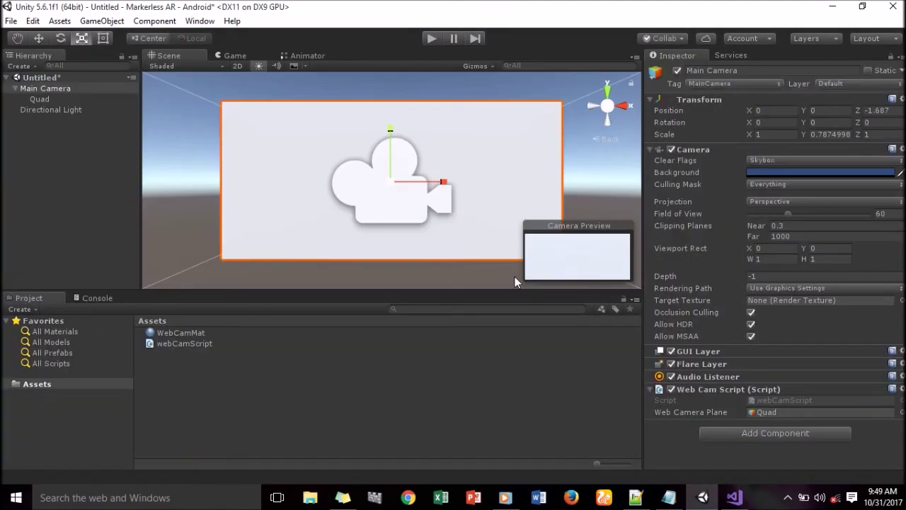
click(213, 398)
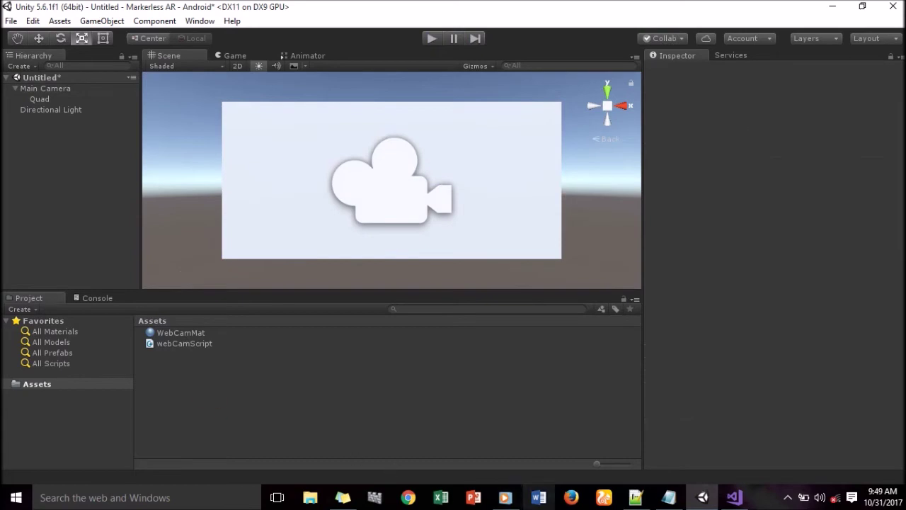
Uncover the desktop and import all files of zombie_3d_asset into Assets
click(864, 7)
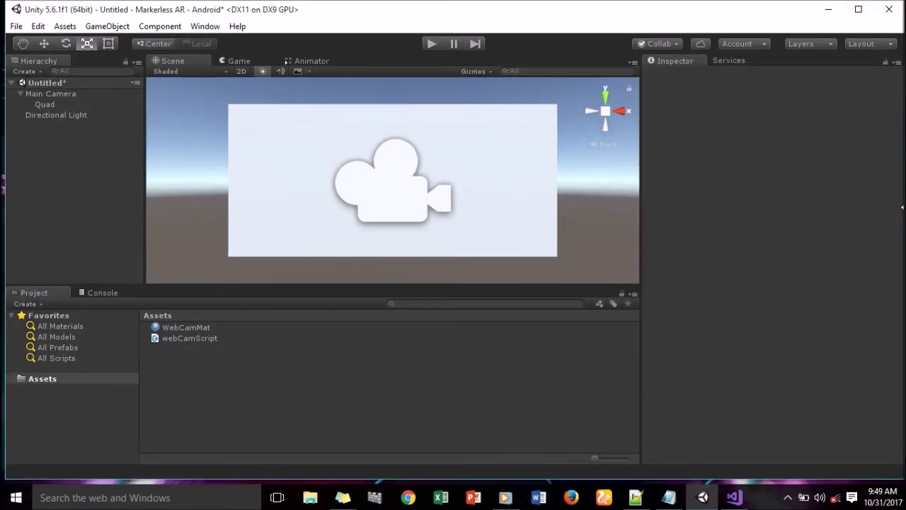
drag(900, 208, 785, 216)
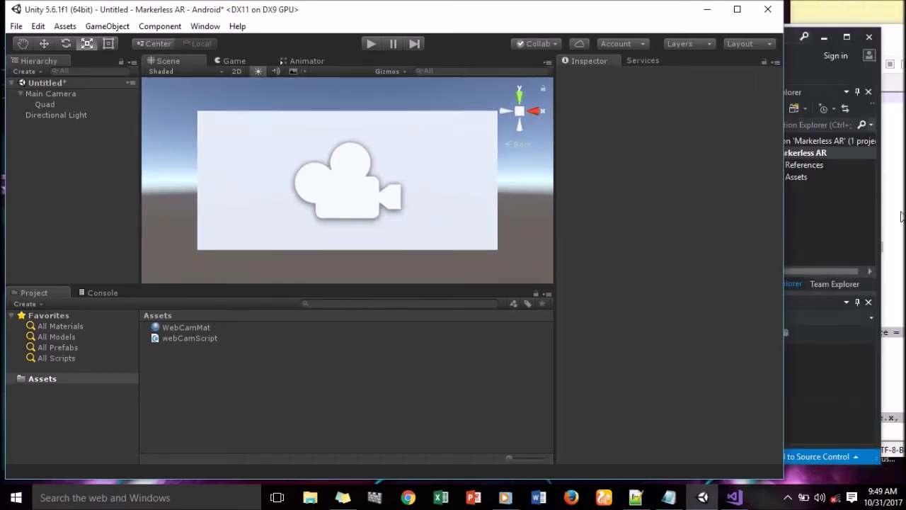
click(894, 483)
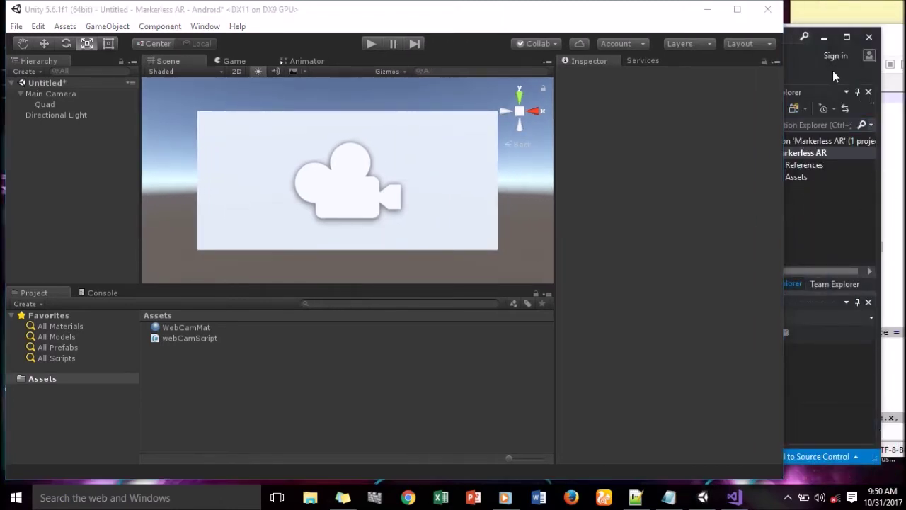
click(823, 37)
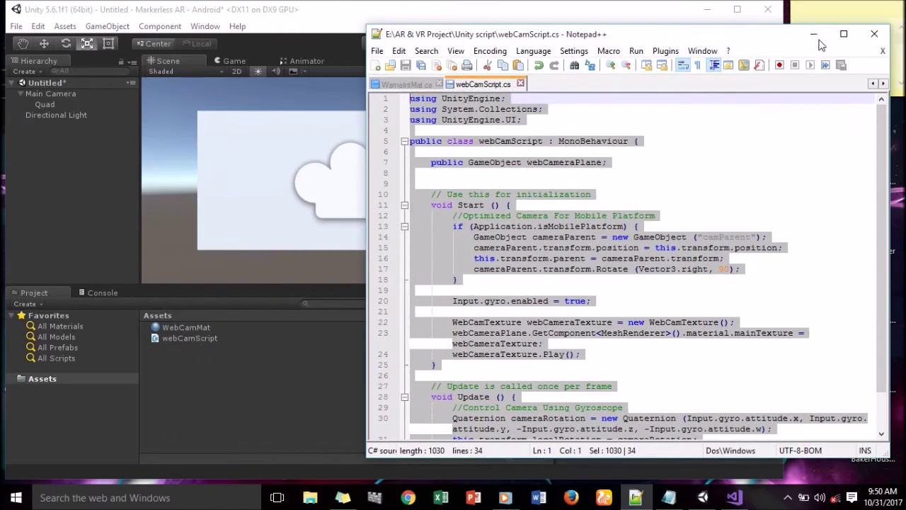
click(821, 36)
drag(874, 161, 418, 369)
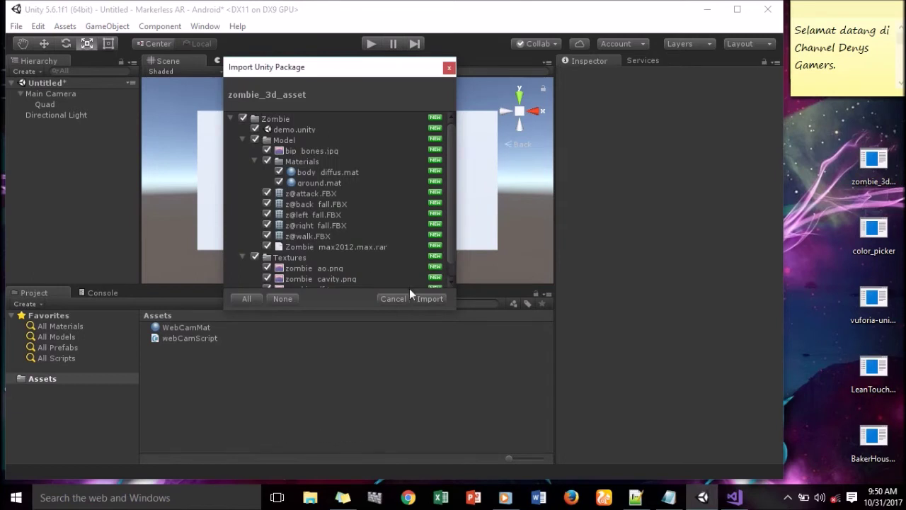
click(426, 303)
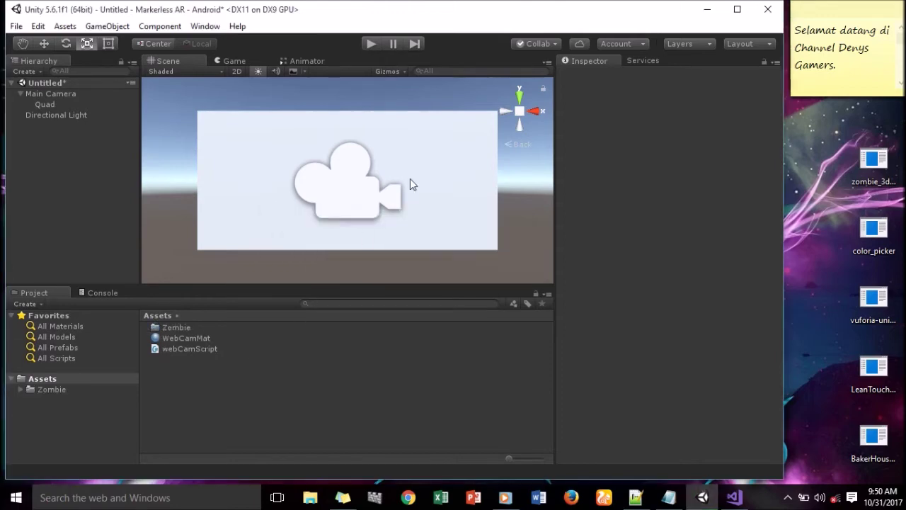
Maximize Unity and open the Zombie > Model folder in the Project panel
click(737, 10)
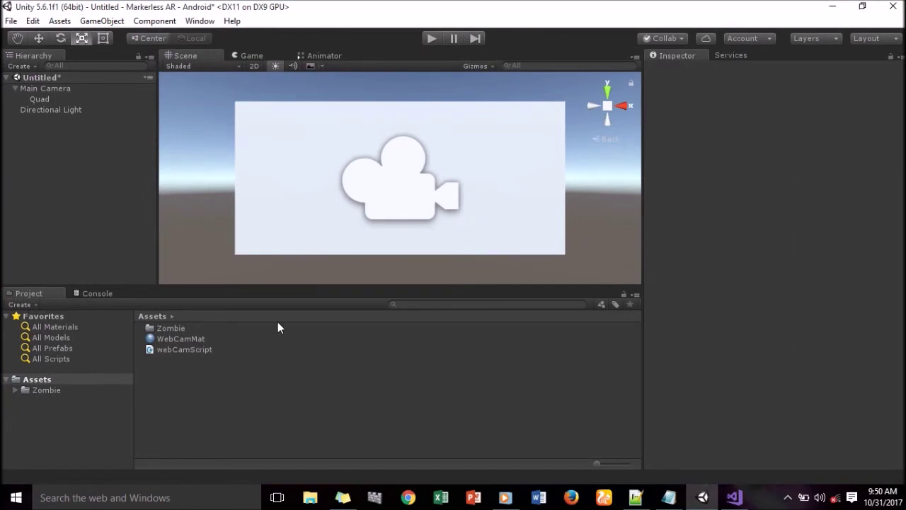
double_click(167, 330)
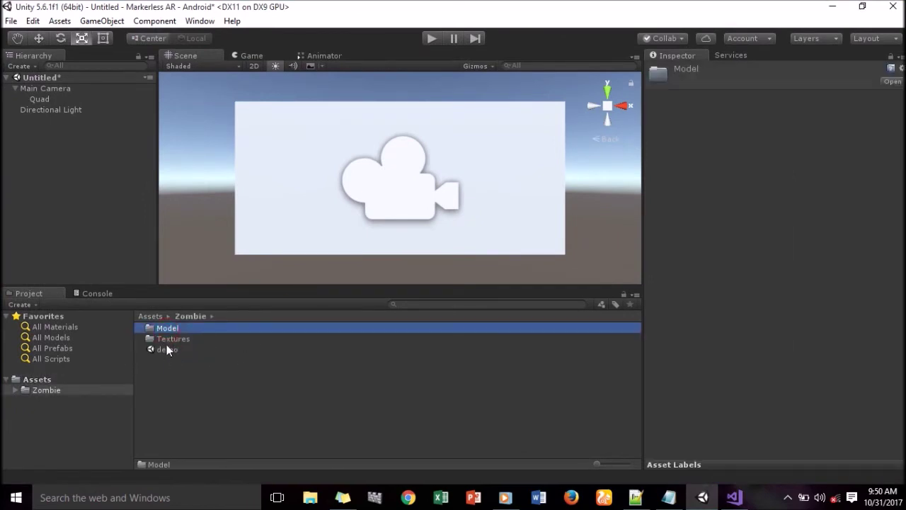
double_click(168, 329)
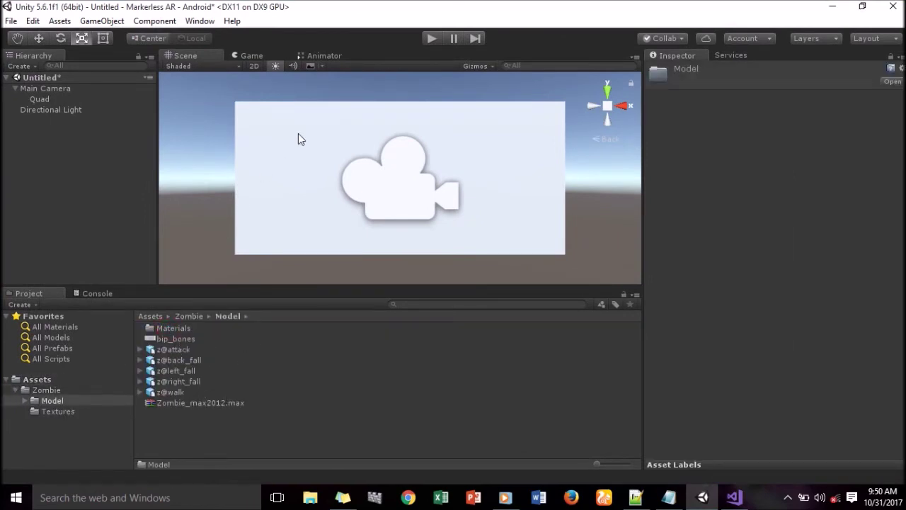
Stretch the Quad's Y scale to 3.310937 and drag z@walk into the scene
click(59, 99)
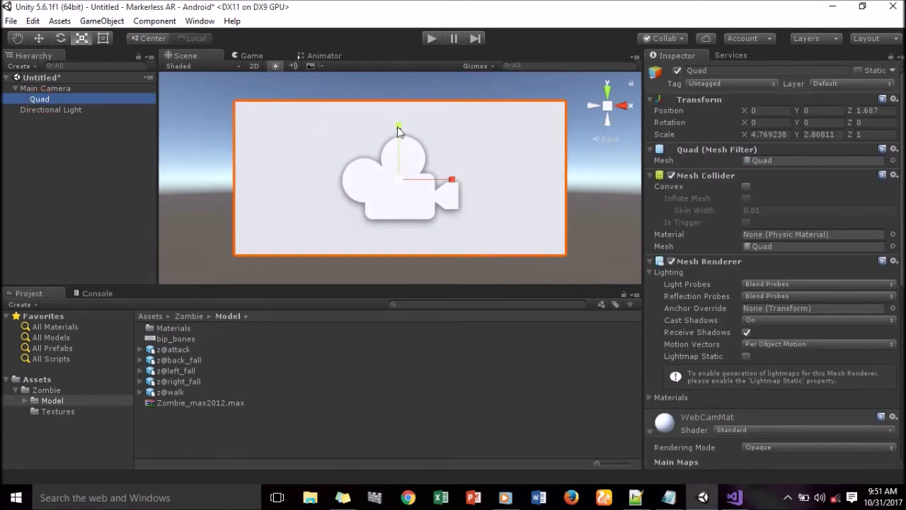
drag(398, 128, 400, 115)
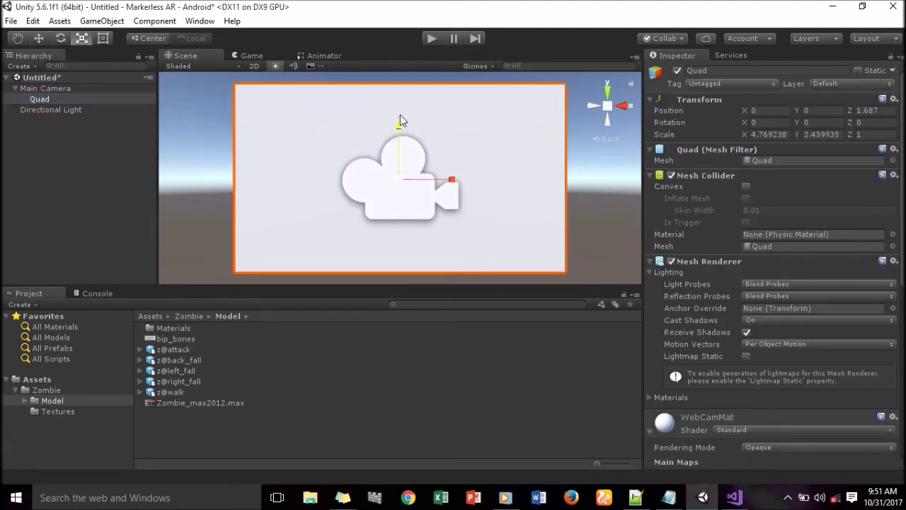
drag(400, 115, 398, 124)
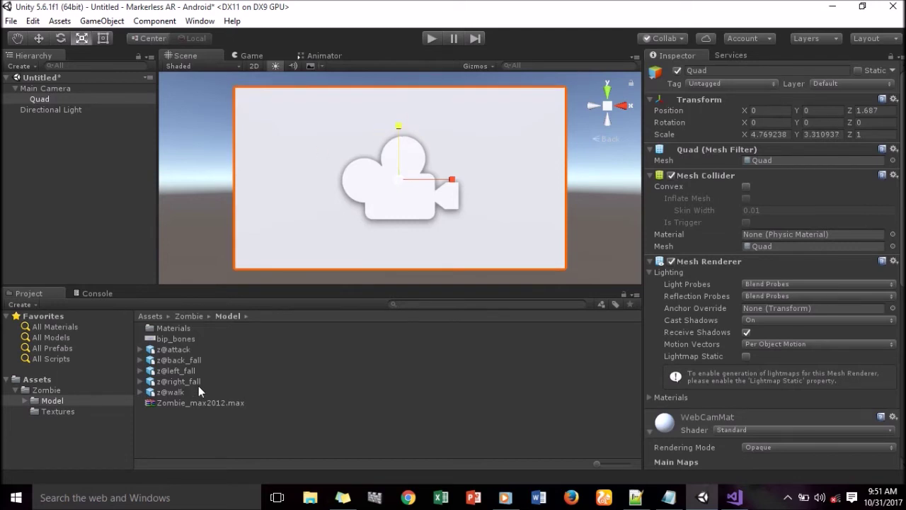
mouse_move(170, 392)
mouse_down()
mouse_move(134, 270)
mouse_move(92, 177)
mouse_up()
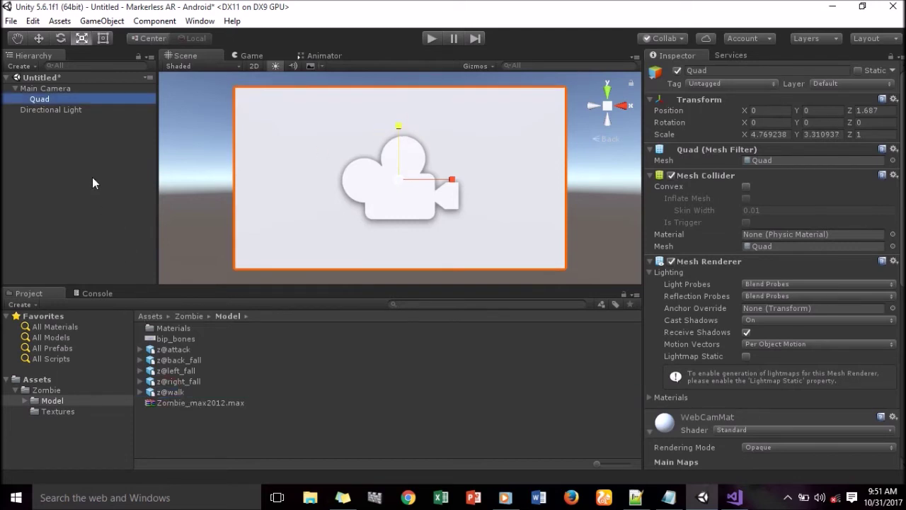
Rotate the z@walk zombie 180 degrees on Y
scroll(498, 164, down, 3)
scroll(498, 164, up, 4)
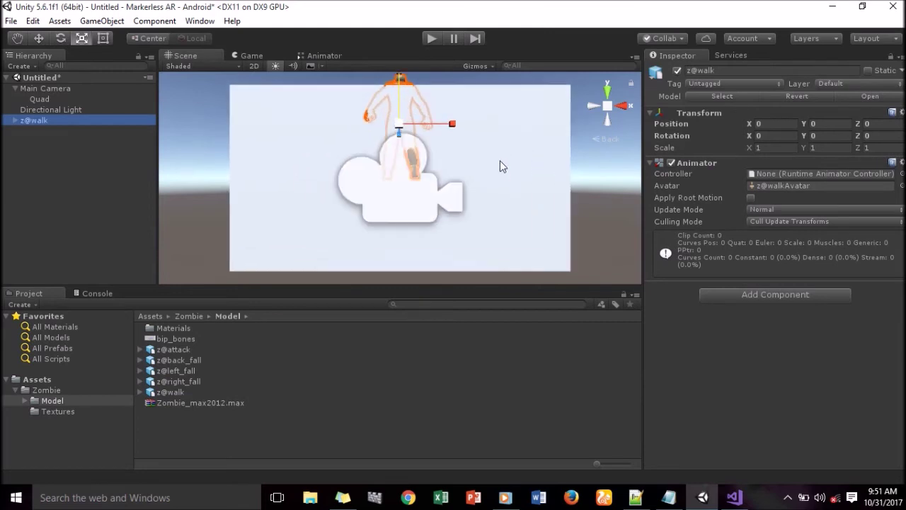
click(824, 136)
text(180)
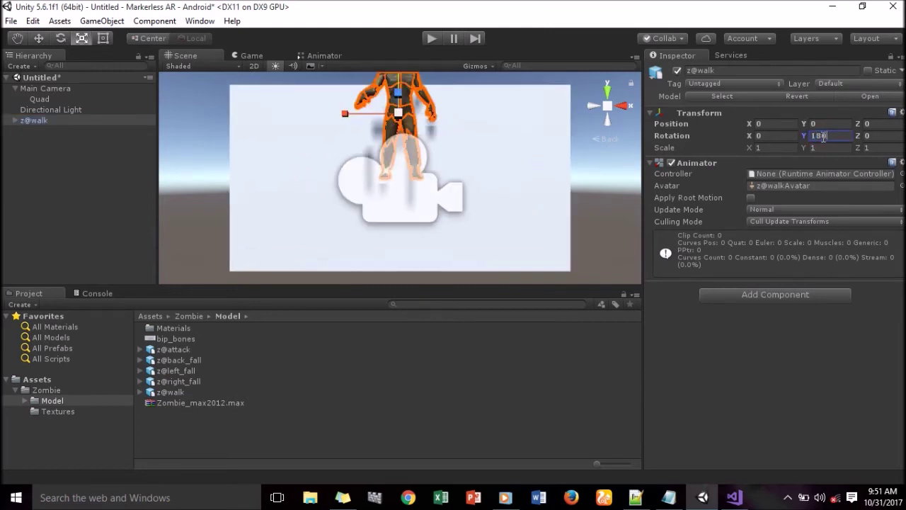
click(587, 106)
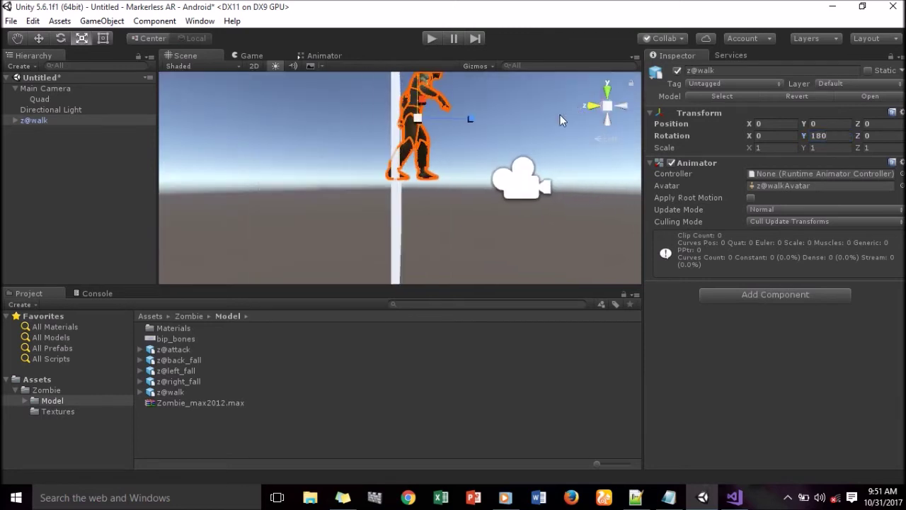
Lower the zombie to position -0.01, -0.88, -0.215 and preview it in the Game view
click(17, 39)
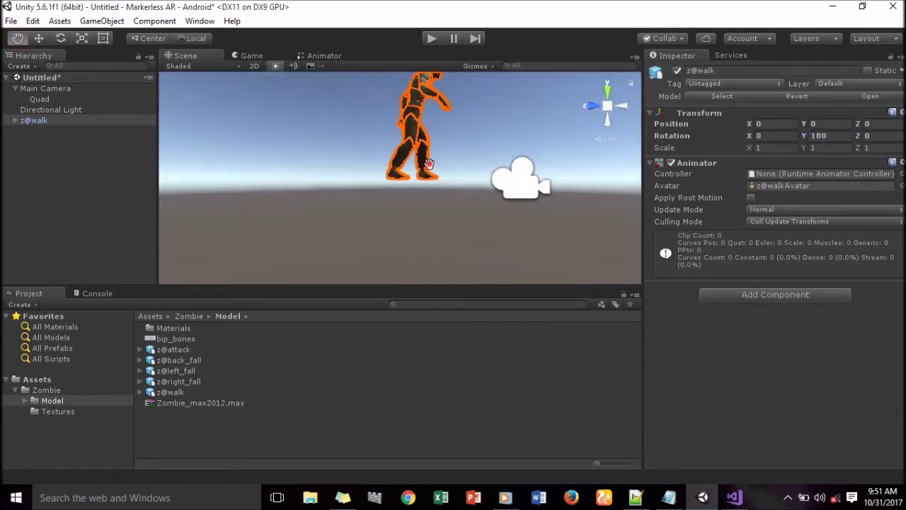
drag(373, 165, 323, 190)
click(39, 38)
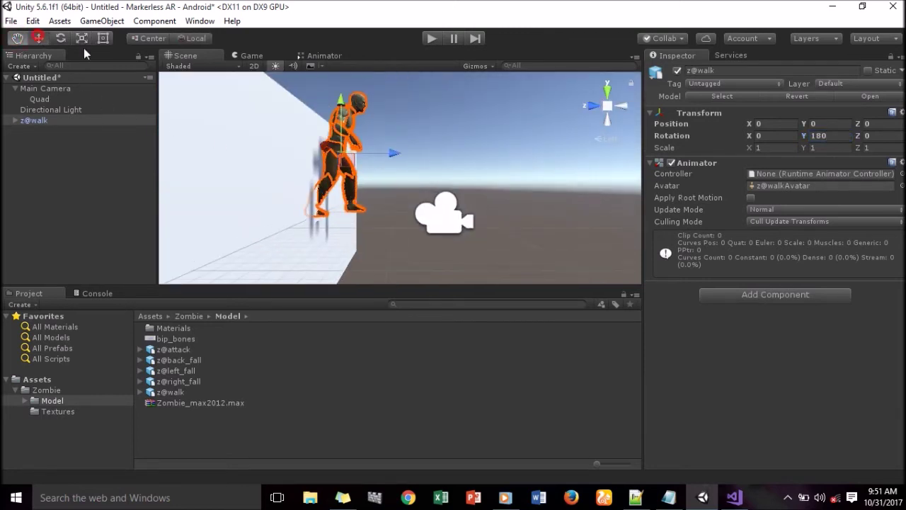
drag(335, 100, 378, 156)
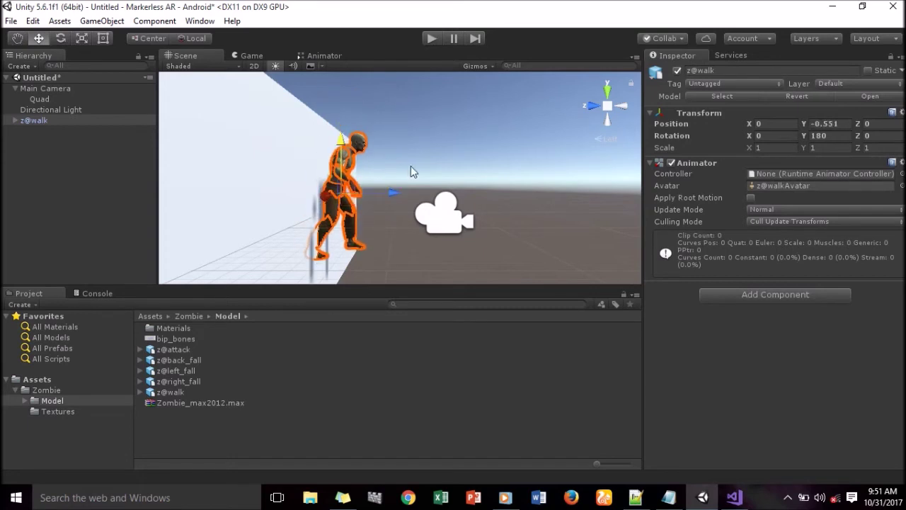
drag(394, 188, 406, 193)
drag(354, 145, 356, 153)
click(623, 108)
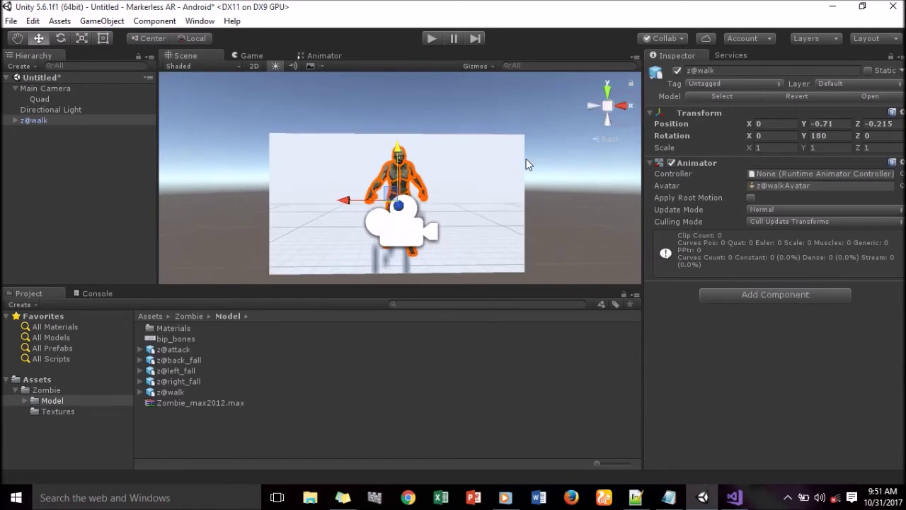
drag(347, 201, 396, 164)
click(241, 54)
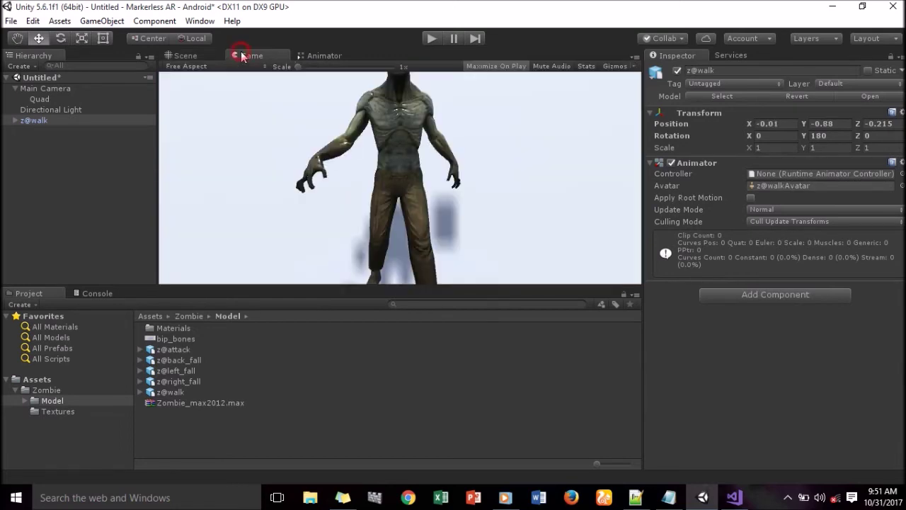
Shrink the zombie's Transform scale to around 0.5
click(206, 55)
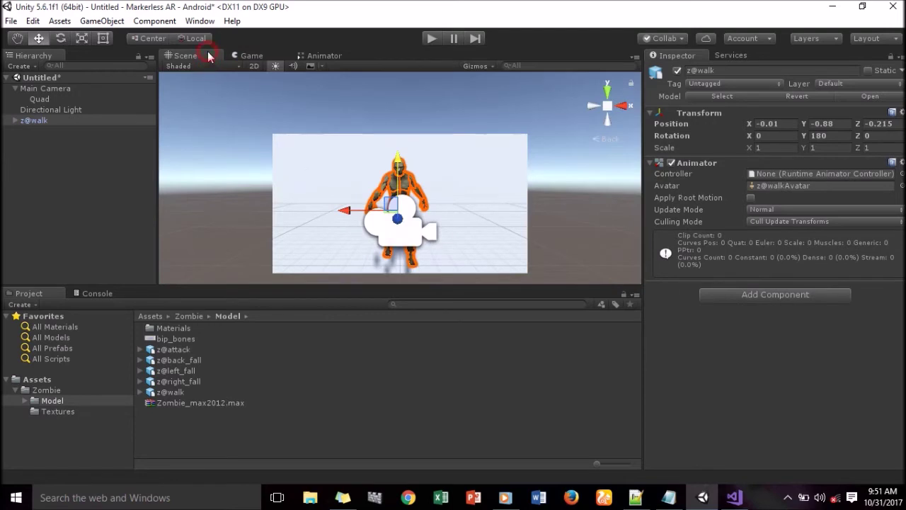
click(781, 149)
text(0.5)
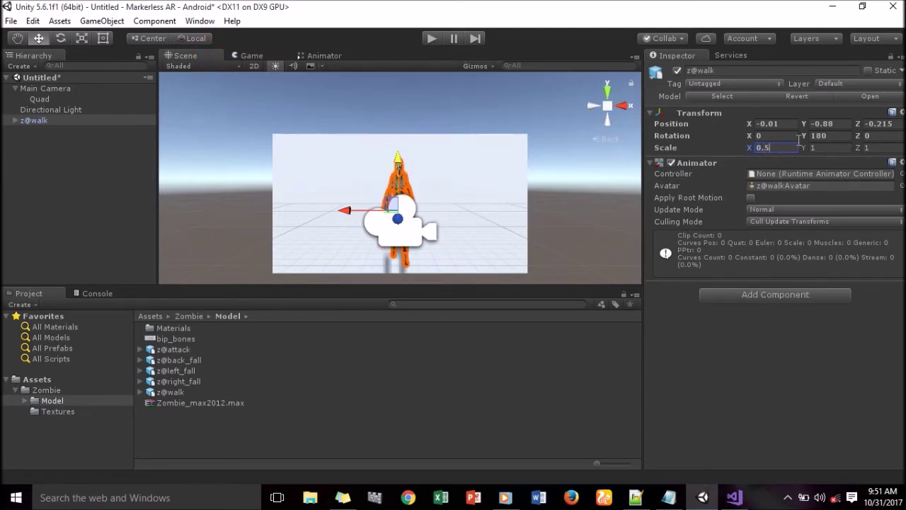
click(822, 148)
text(0)
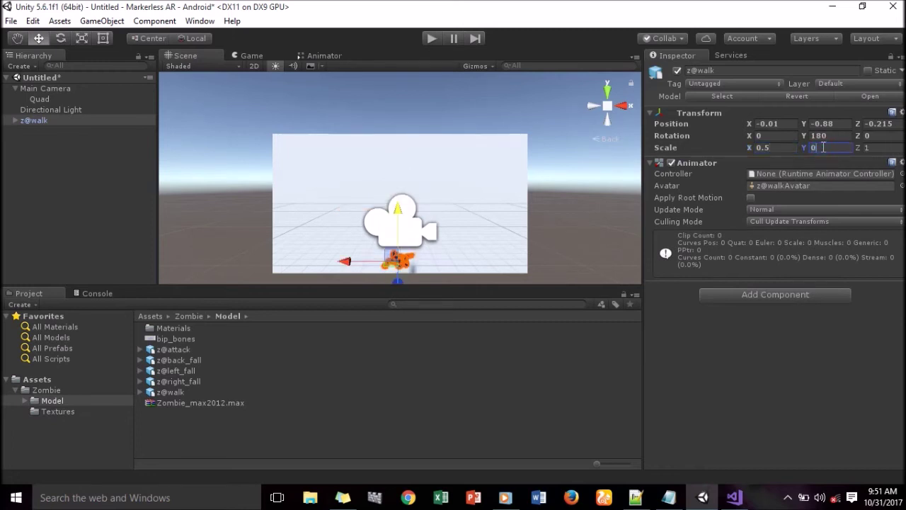
text(.5)
click(885, 148)
text(0.)
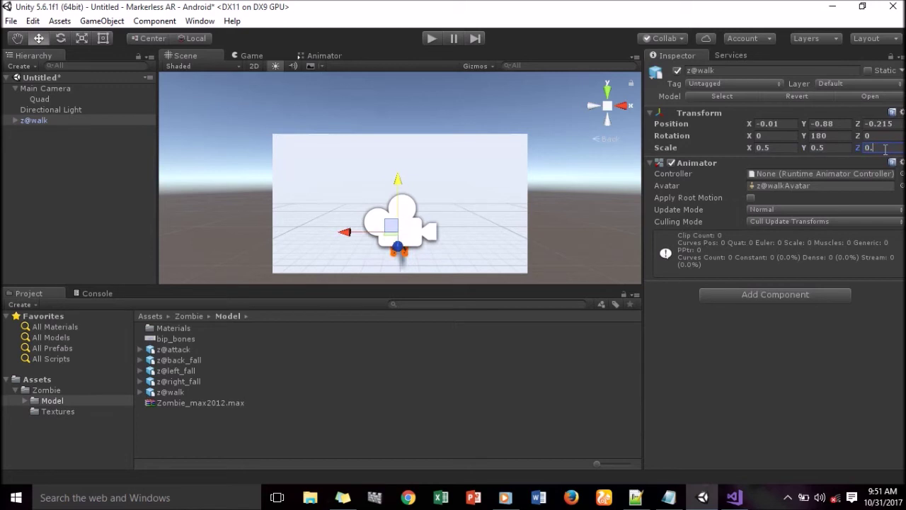
text(5)
Adjust the zombie's height and check it in the Game view
drag(400, 185, 399, 162)
click(242, 55)
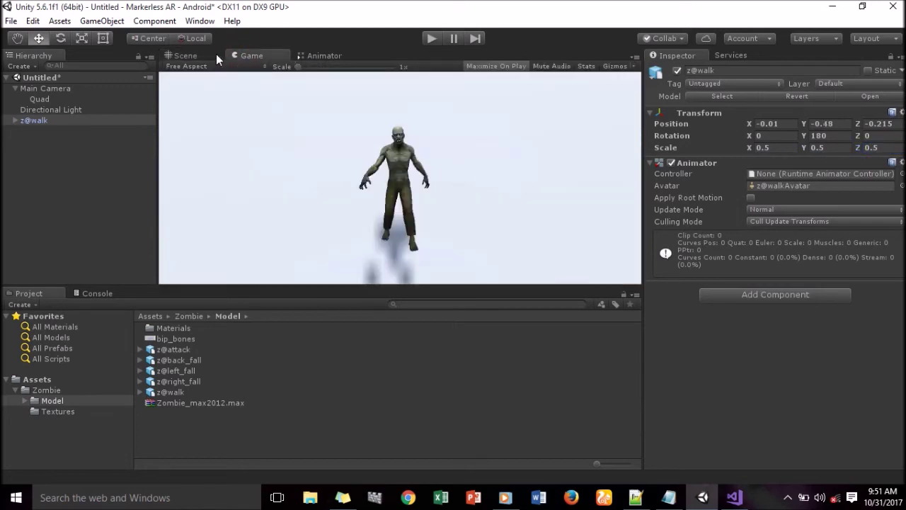
click(208, 55)
drag(396, 157, 398, 165)
click(248, 57)
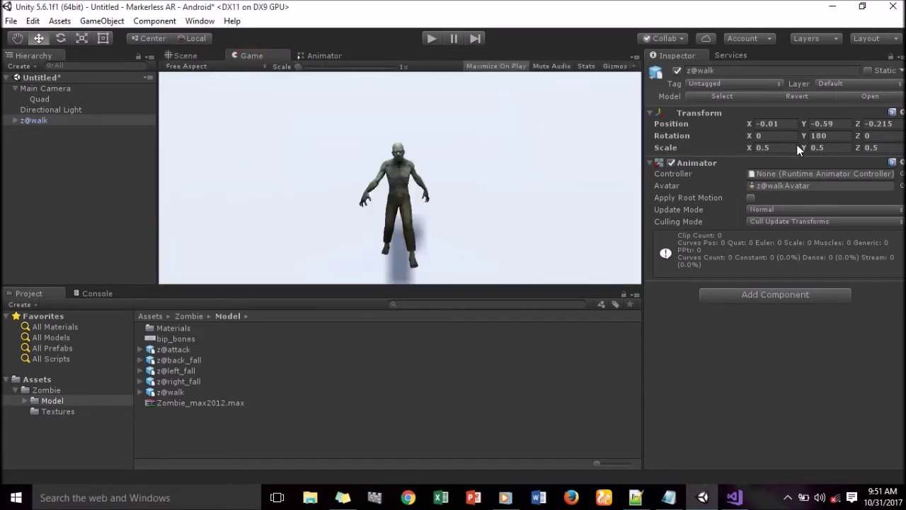
Change the zombie's X, Y and Z scale to 0.8
key(BackSpace)
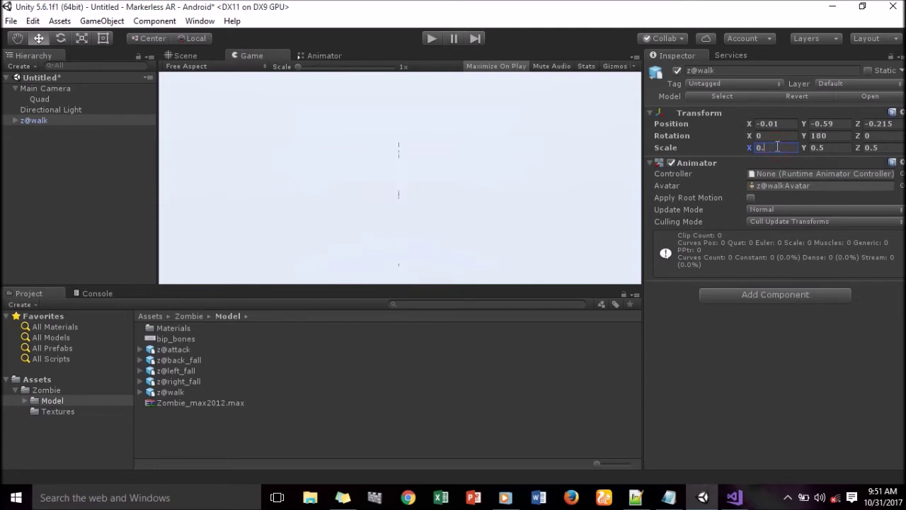
text(8)
click(812, 147)
key(BackSpace)
text(8)
click(885, 149)
text(8)
click(883, 152)
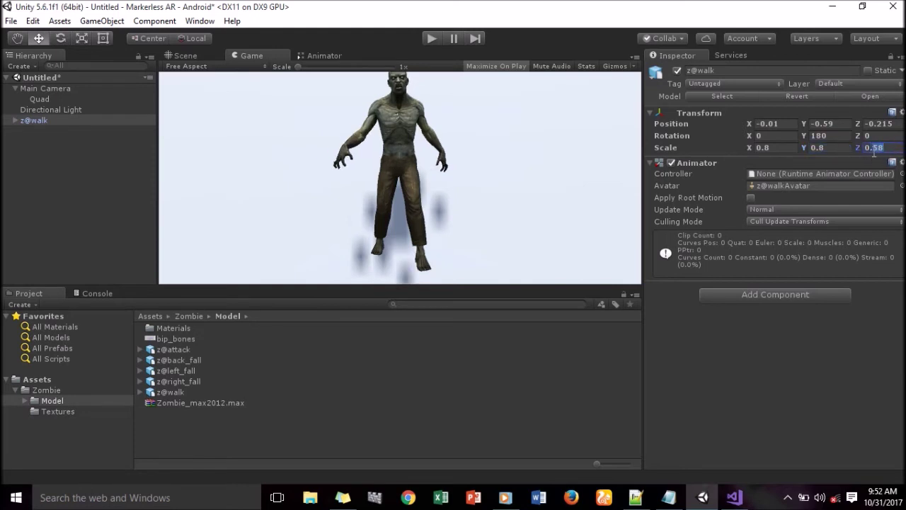
text(0.8)
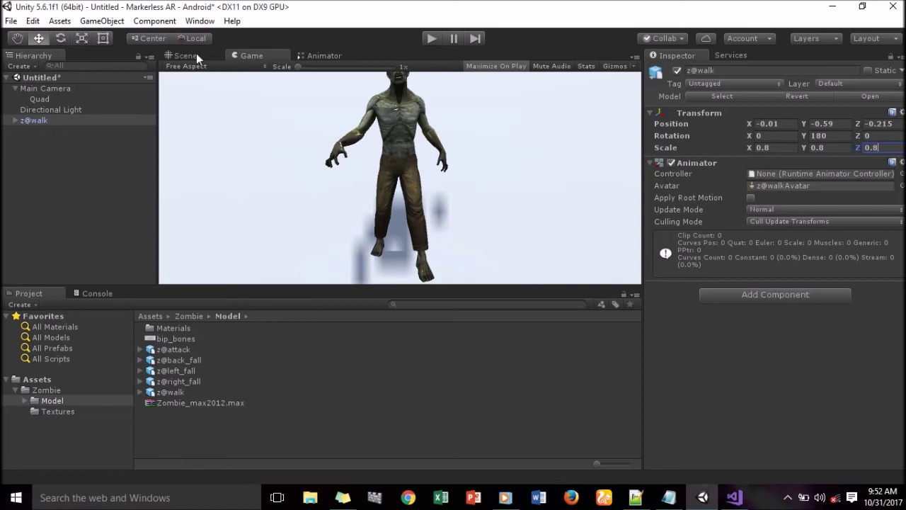
Set the zombie's X, Y and Z scale to 0.7
click(786, 148)
text(0.7)
click(823, 149)
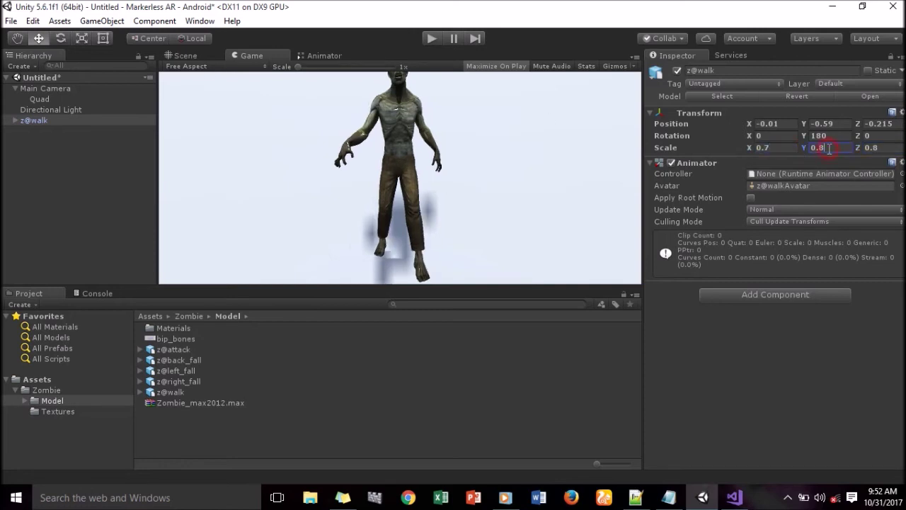
text(0.7)
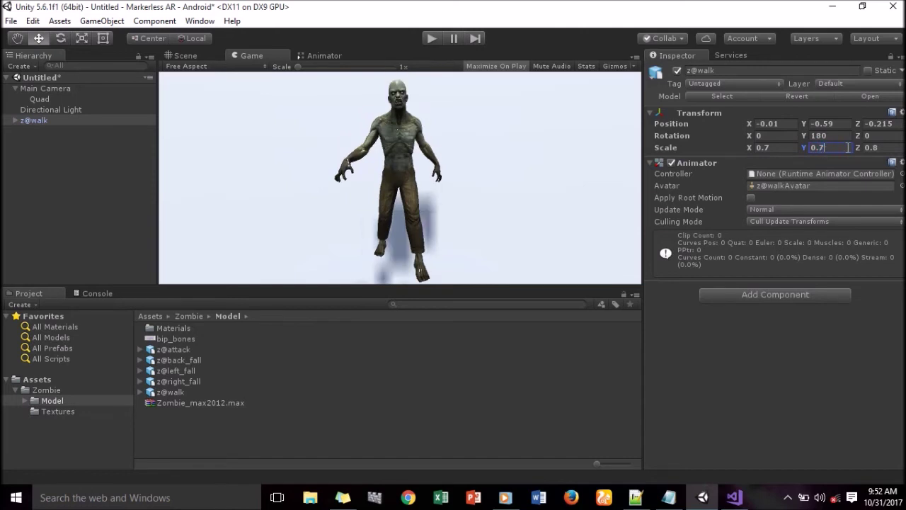
click(878, 147)
text(0.7)
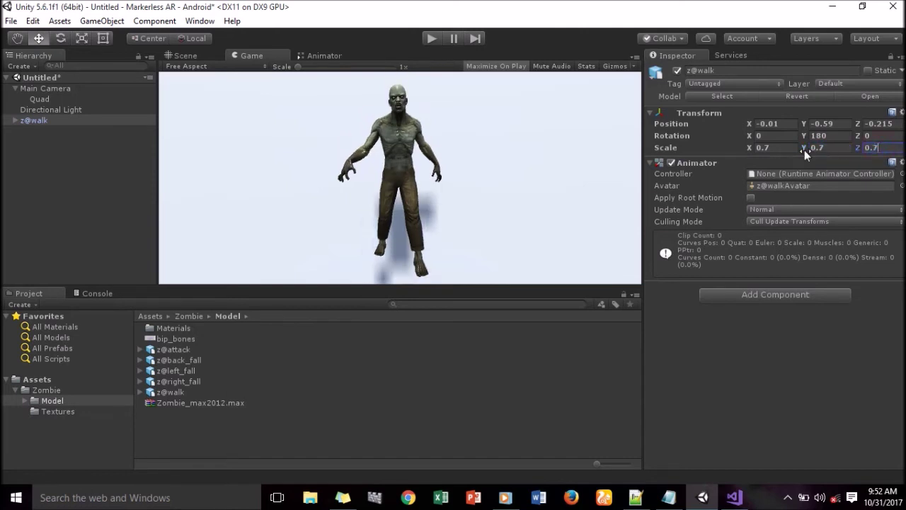
Nudge the zombie to Y -0.69, preview it in the Game view, and deselect it
click(213, 58)
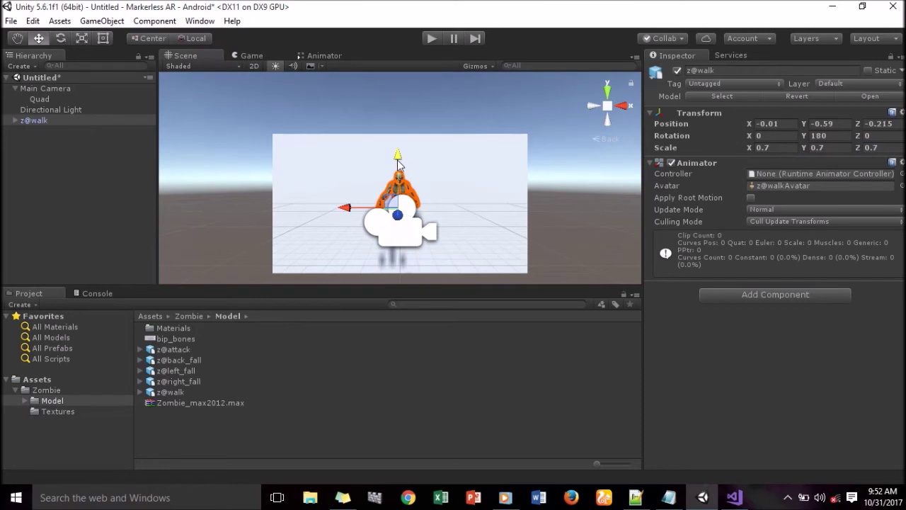
drag(398, 164, 398, 173)
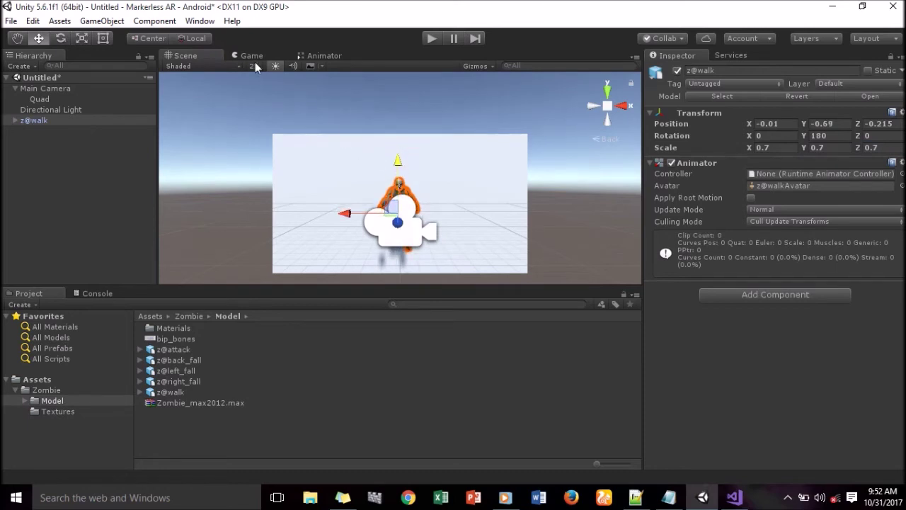
click(250, 56)
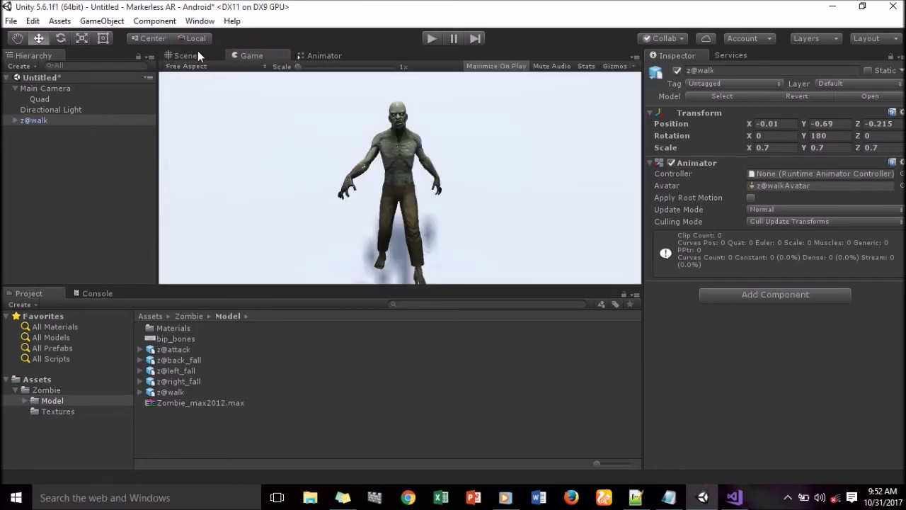
click(186, 55)
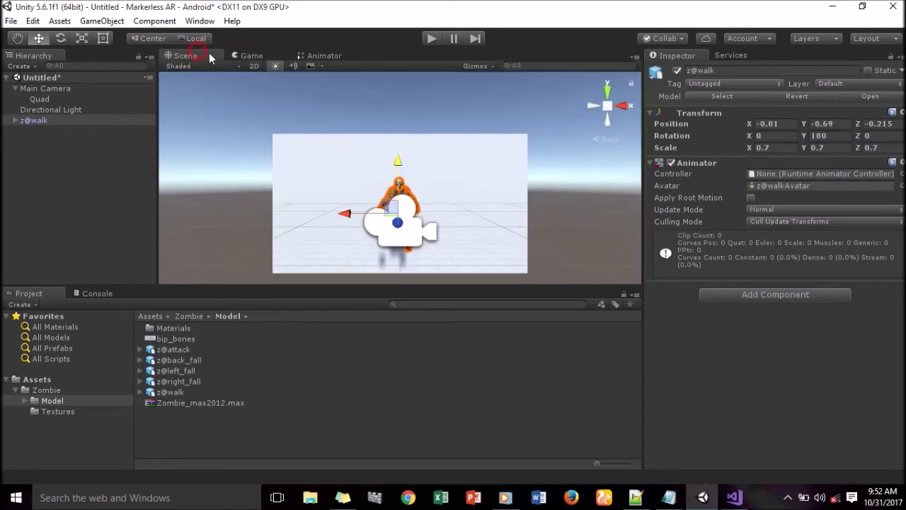
click(75, 206)
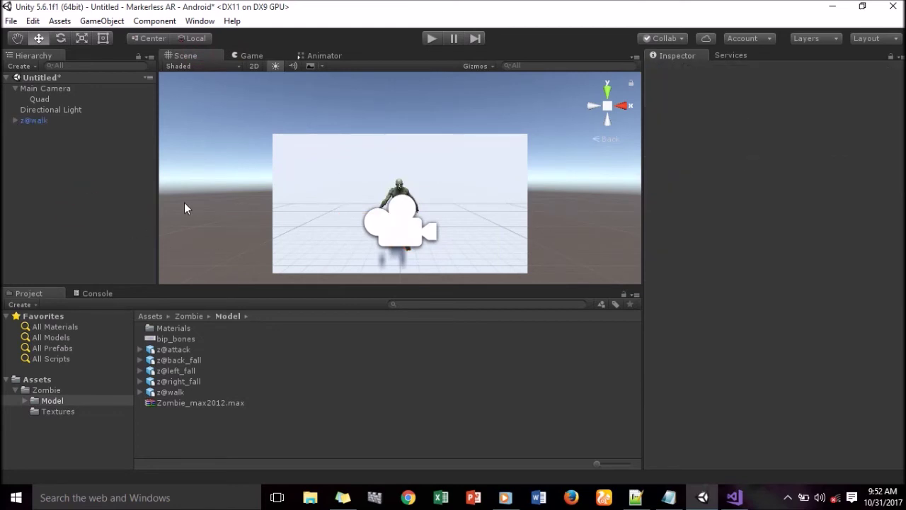
Set the z@walk model's rig Animation Type to Legacy and apply
click(171, 392)
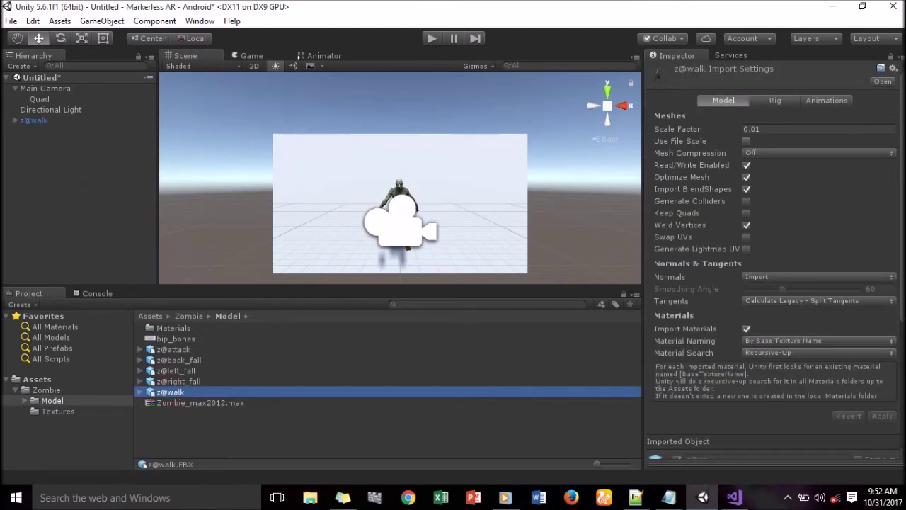
click(791, 100)
click(783, 113)
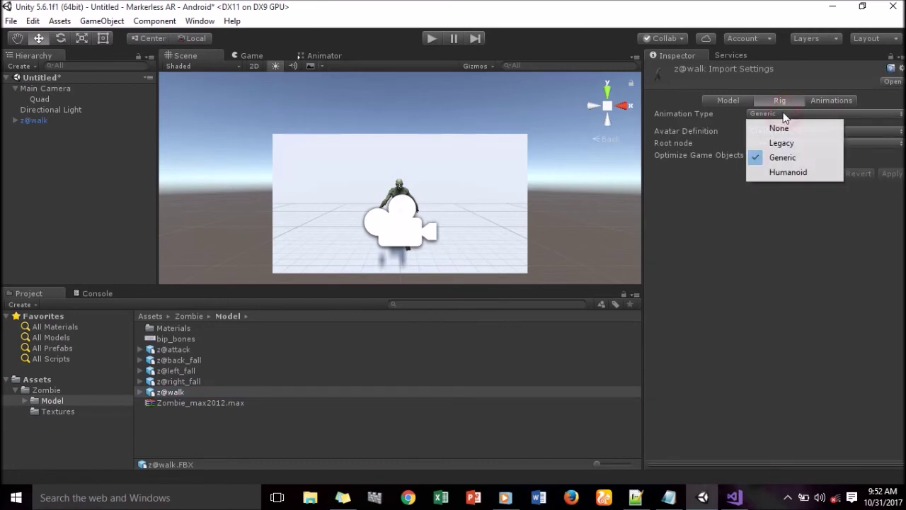
click(782, 143)
click(897, 150)
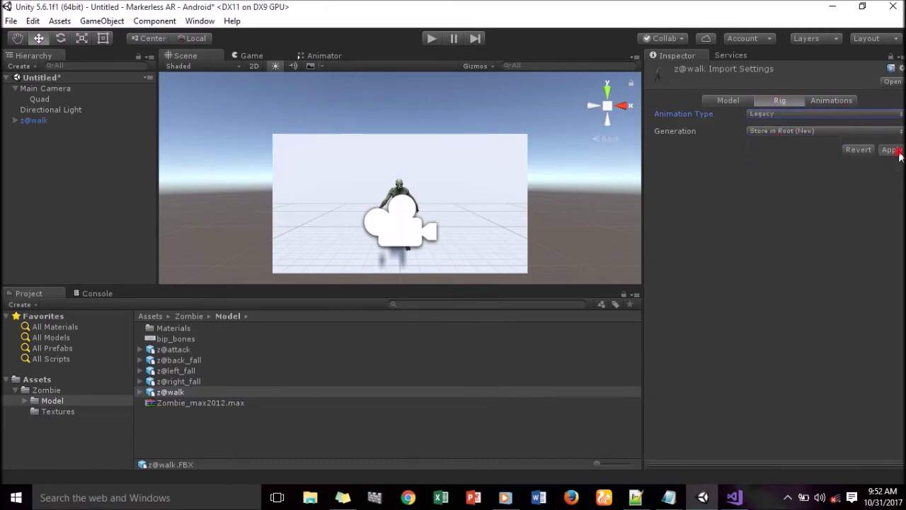
Set the walk clip's Wrap Mode to Loop
click(830, 102)
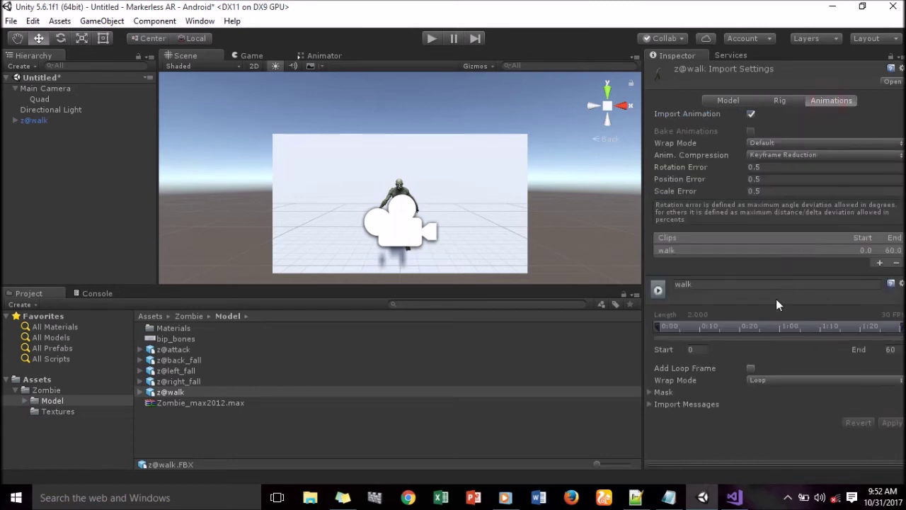
click(763, 382)
click(782, 423)
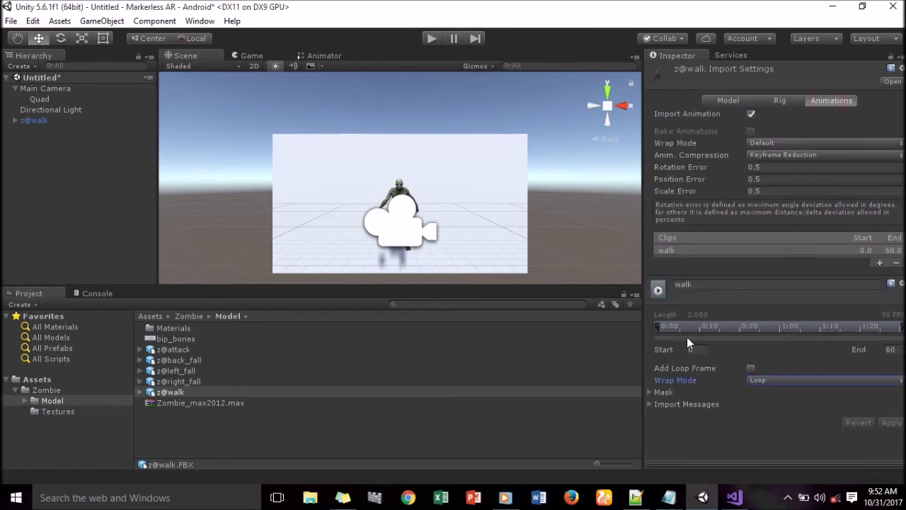
click(50, 139)
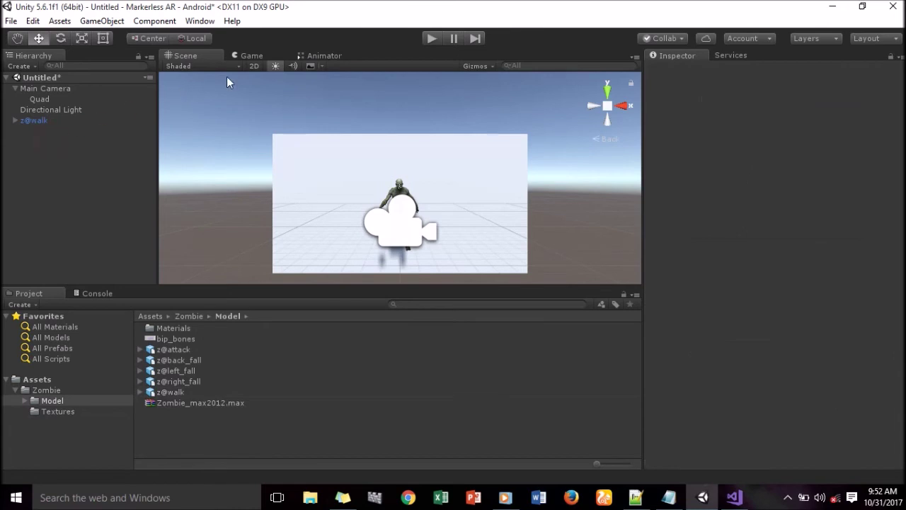
click(432, 38)
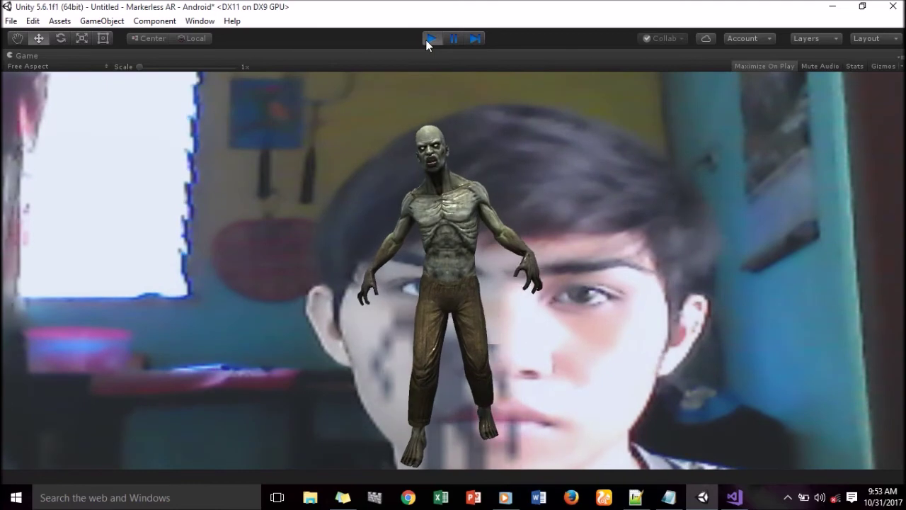
click(425, 40)
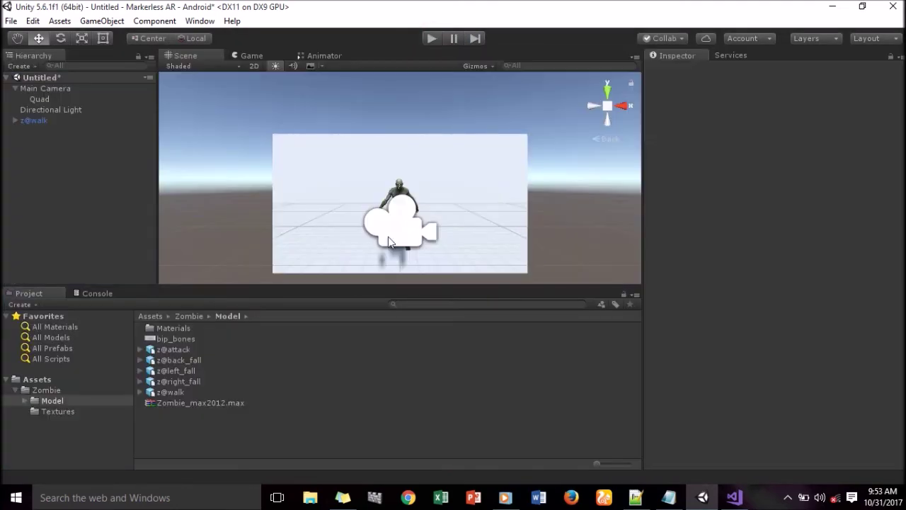
Turn off the Directional Light's shadows and keep its mode on Realtime
click(41, 110)
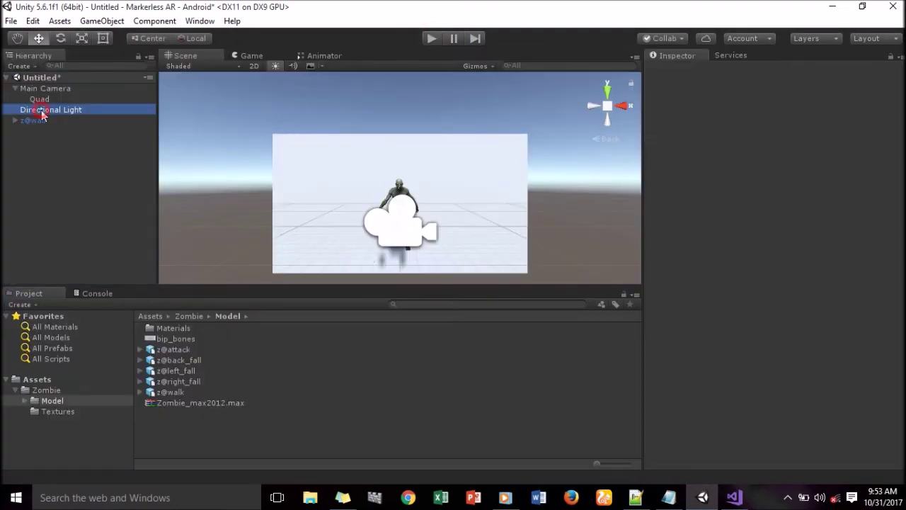
click(776, 237)
click(830, 250)
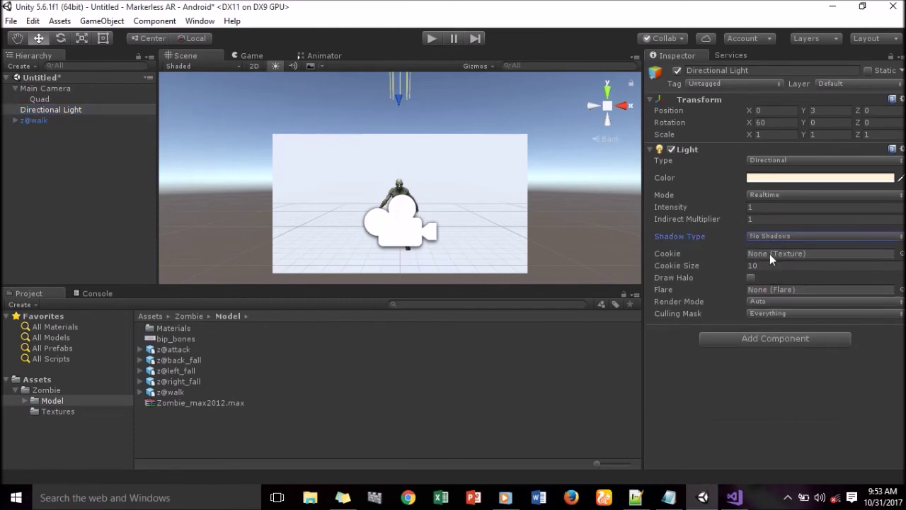
click(764, 194)
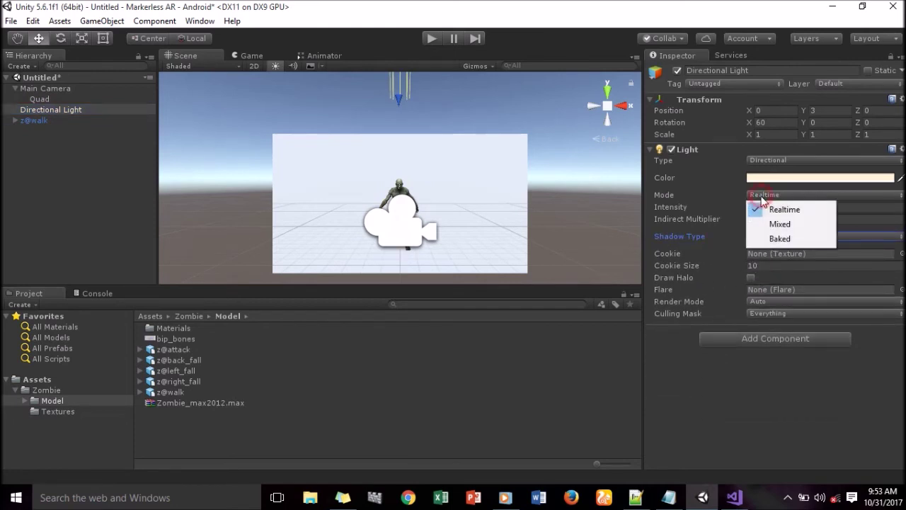
click(769, 211)
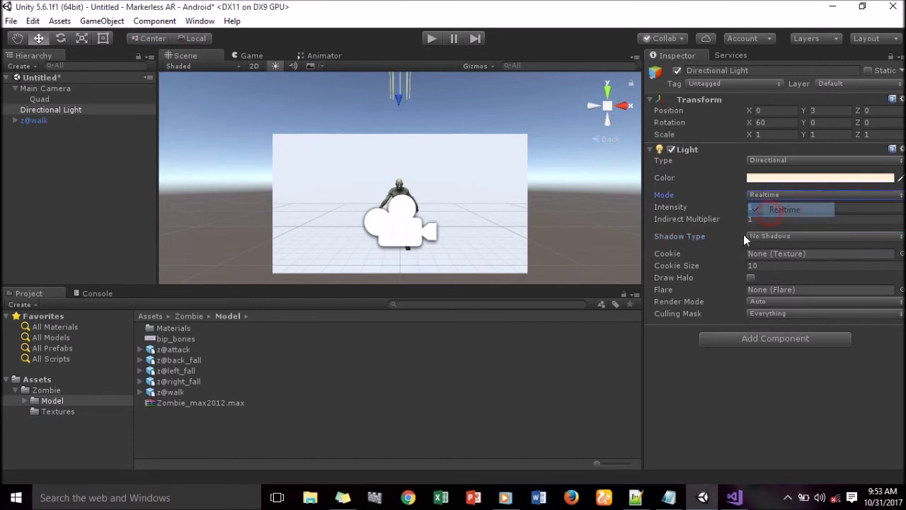
Give the light a warm pale yellow colour, FFEBB4FF
click(756, 177)
click(551, 100)
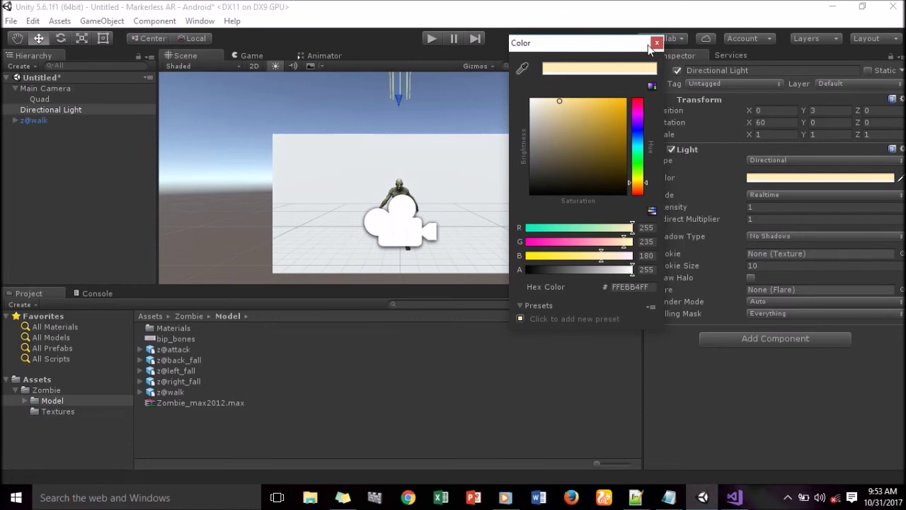
click(656, 43)
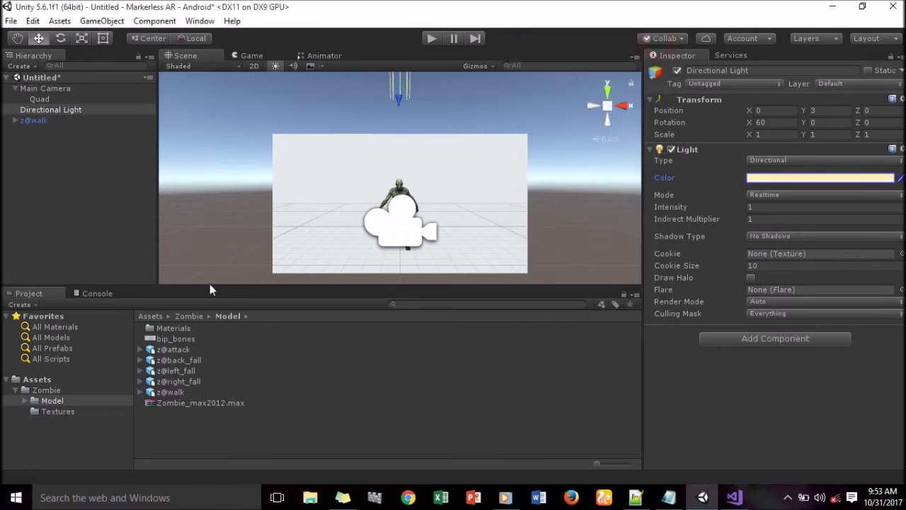
click(151, 315)
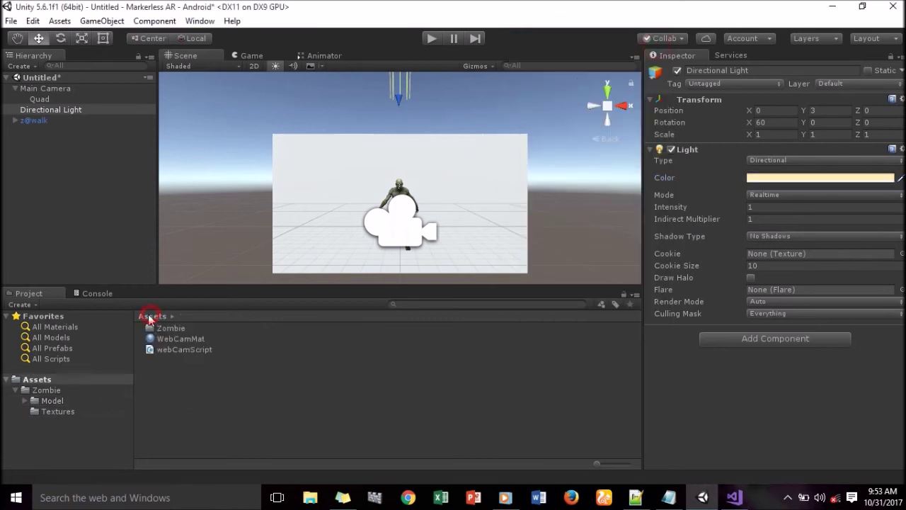
Save the scene as markerlessar.unity in the Assets folder
click(11, 20)
click(45, 70)
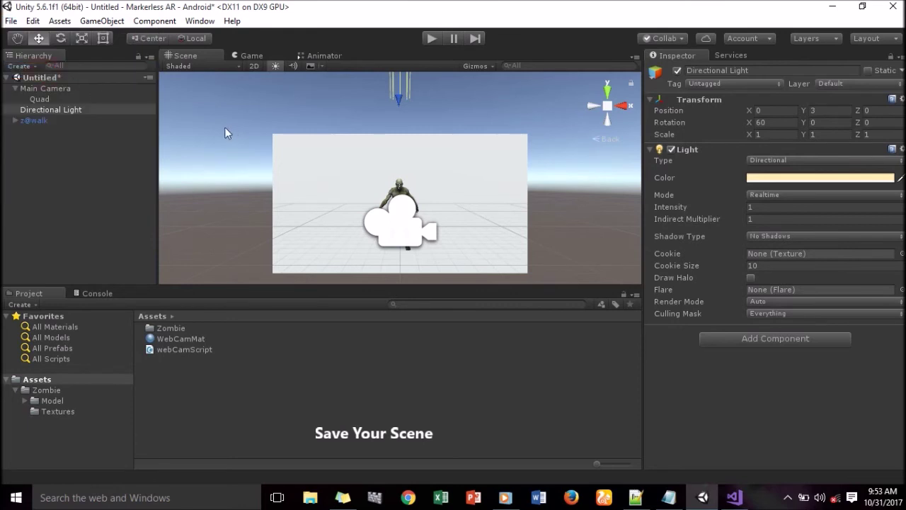
text(markerlessar)
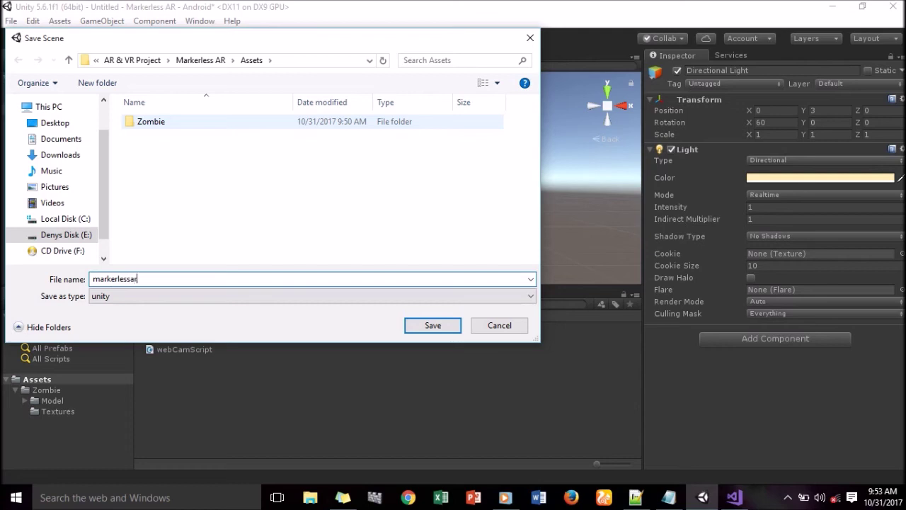
click(437, 326)
click(204, 388)
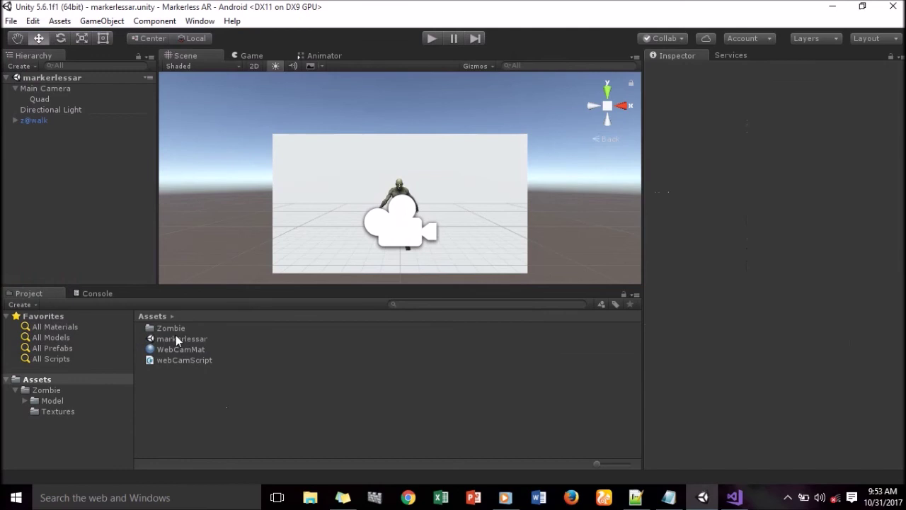
click(11, 20)
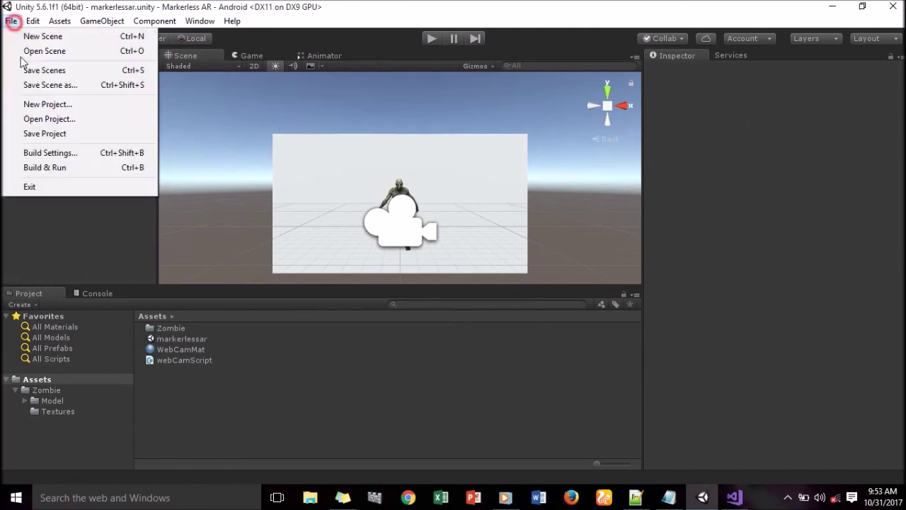
Add the open markerlessar scene to the build and enter a custom company name
click(51, 157)
click(492, 222)
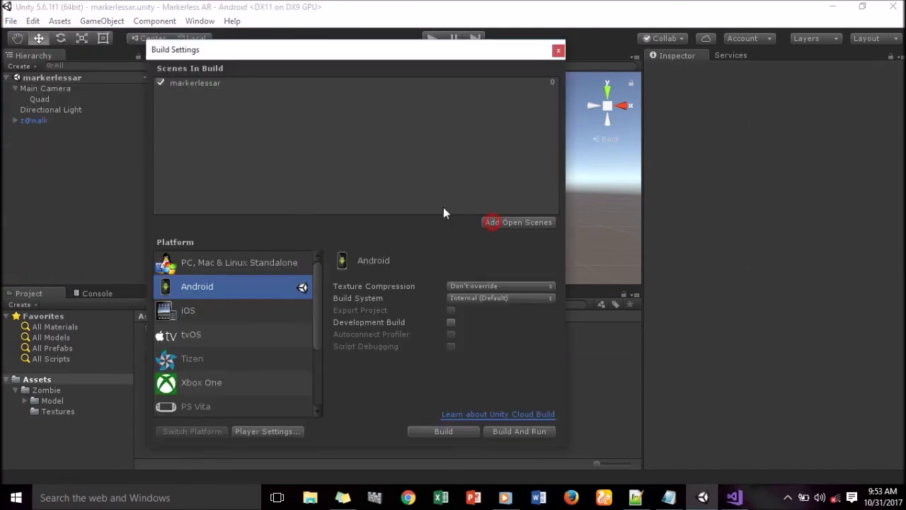
click(272, 431)
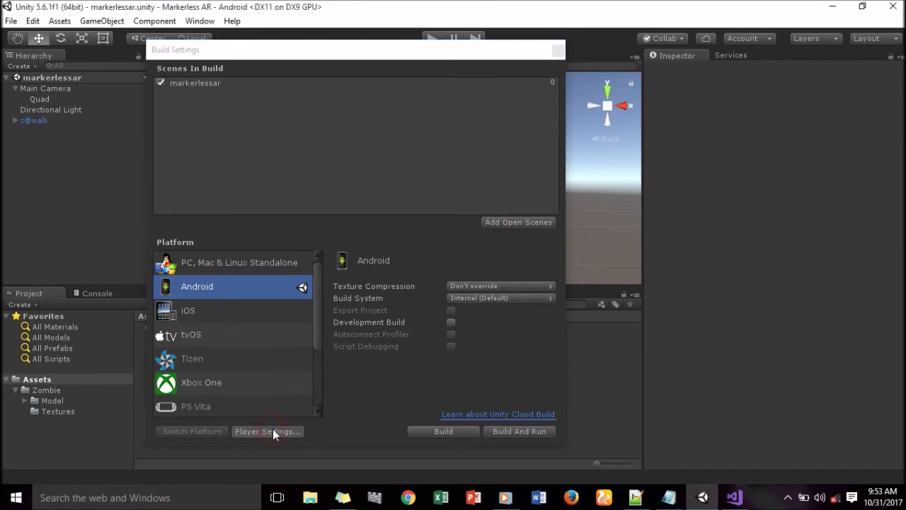
click(863, 100)
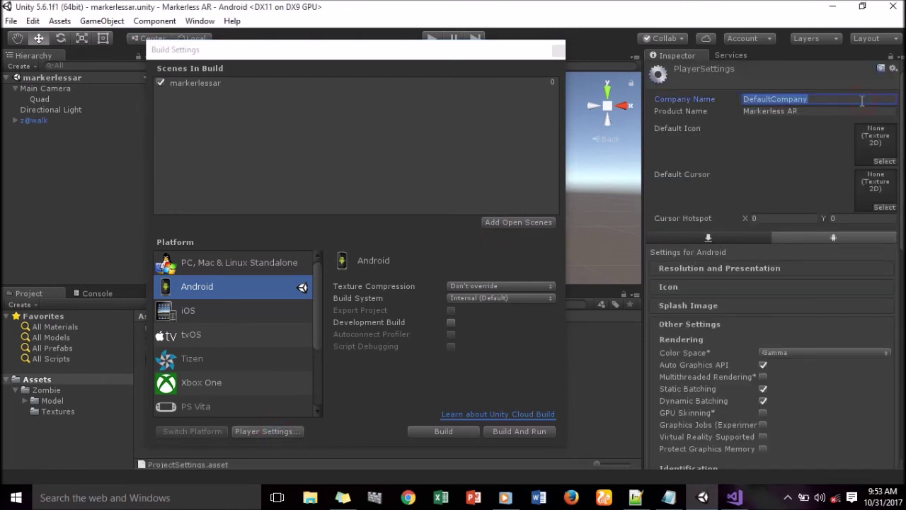
text(DenysG)
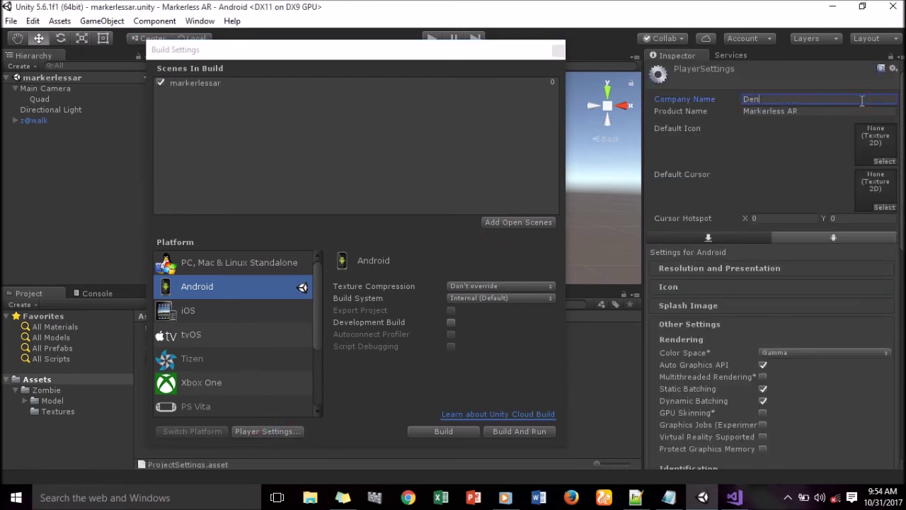
text(ame)
Set the default orientation to Landscape Left
click(771, 267)
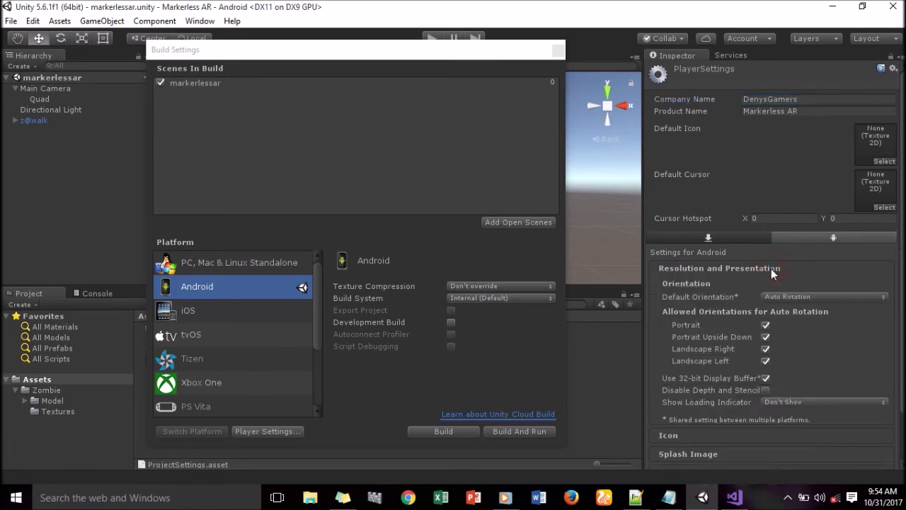
click(798, 297)
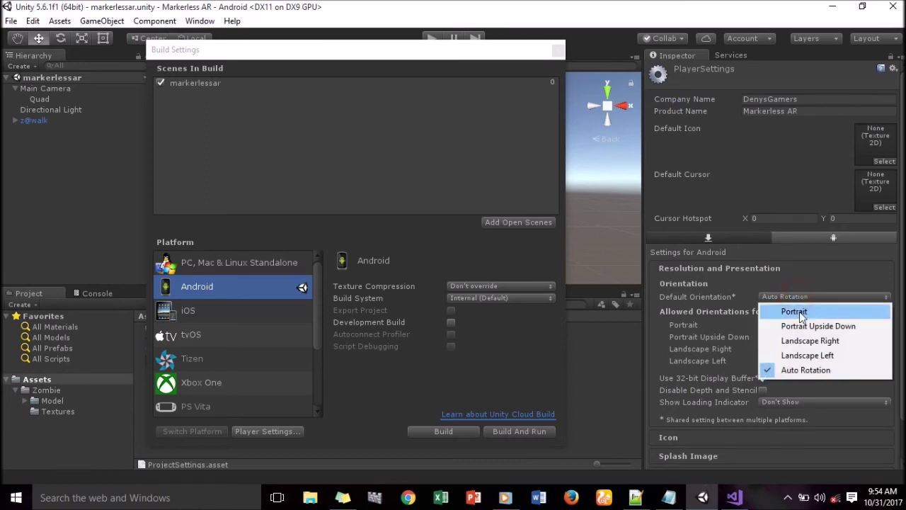
click(810, 355)
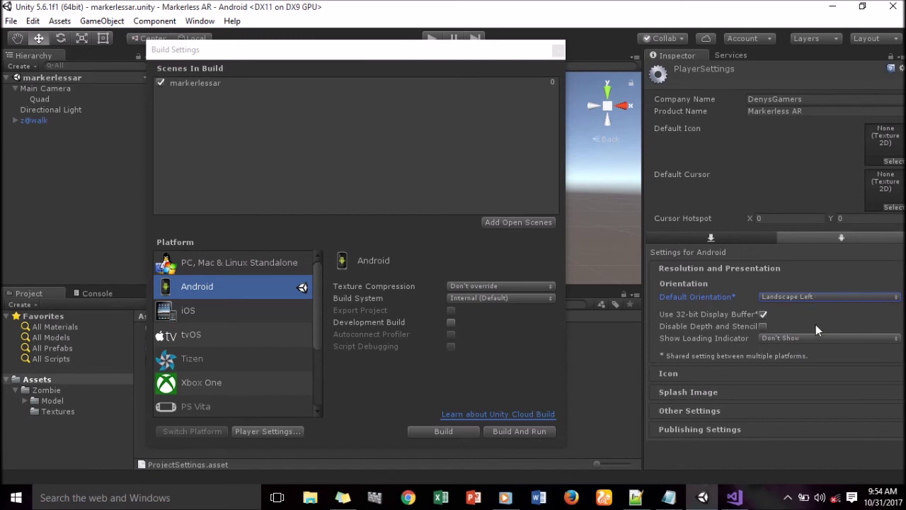
Expand the Splash Image and Other Settings sections of Player Settings and review them
click(726, 389)
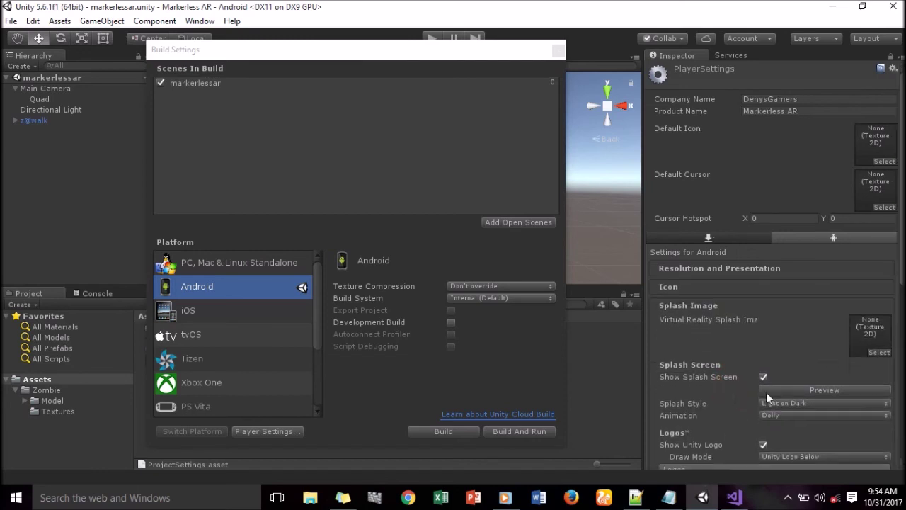
scroll(817, 393, down, 3)
scroll(817, 394, down, 2)
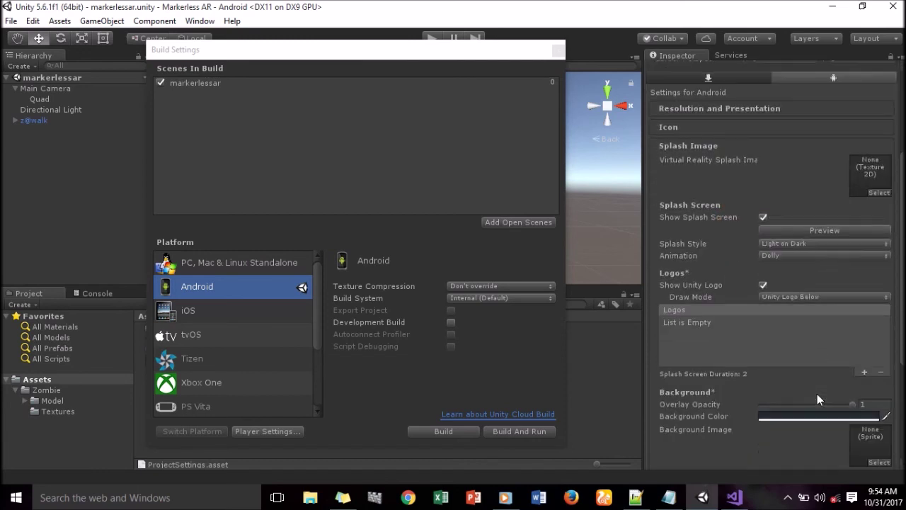
scroll(818, 394, down, 4)
scroll(817, 400, down, 1)
click(786, 430)
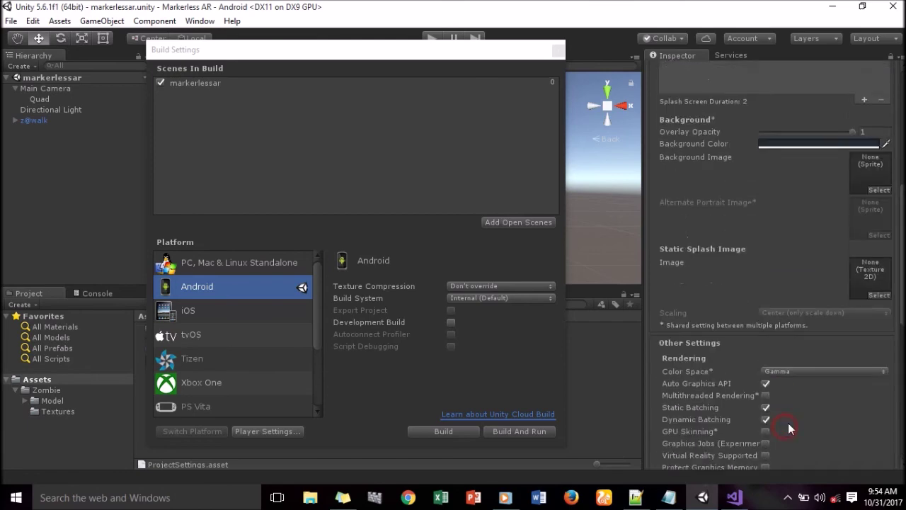
scroll(790, 421, down, 10)
scroll(794, 400, up, 4)
scroll(792, 393, up, 3)
scroll(791, 393, up, 3)
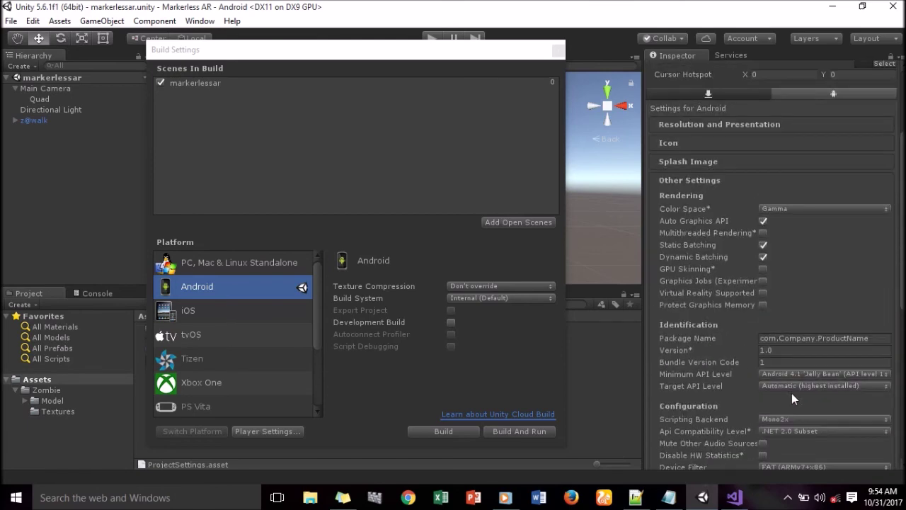
Change the Package Name from com.Company.ProductName to your own com-style identifier ending in .markerless
click(874, 337)
text(com.)
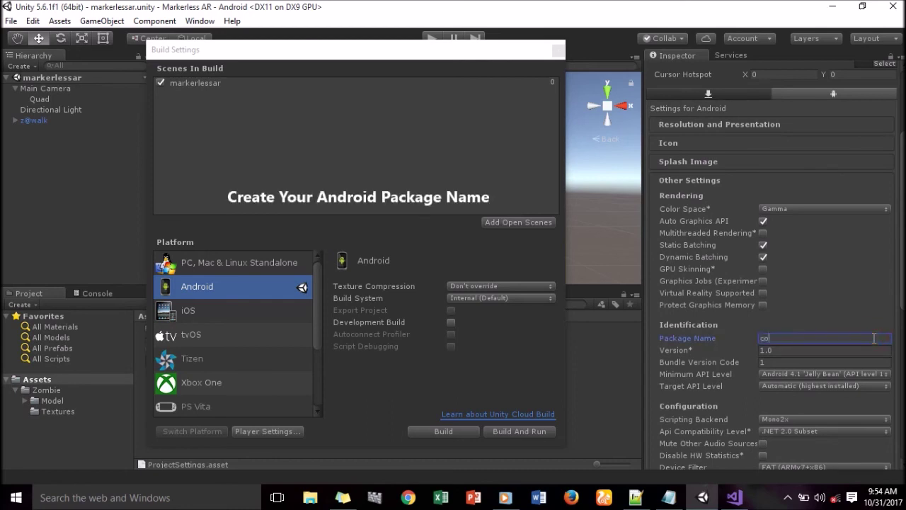
text(denys.markerl)
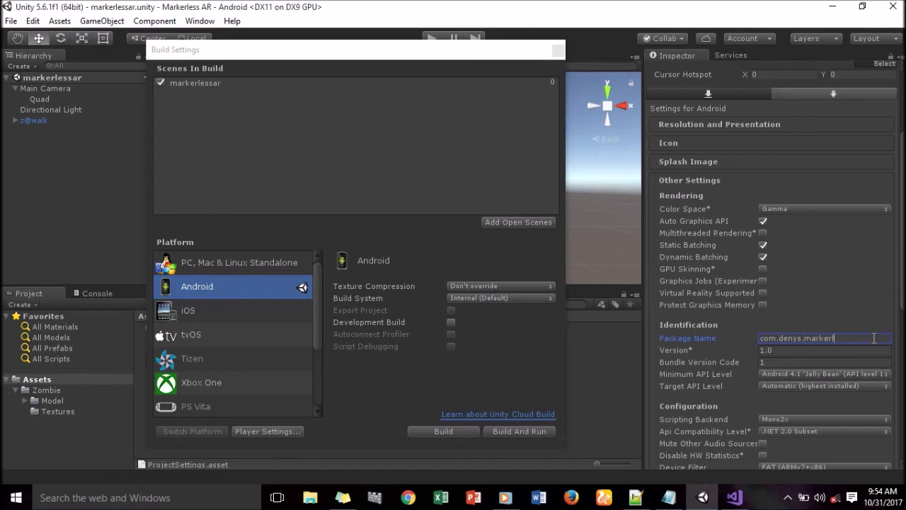
text(ess)
scroll(770, 375, down, 3)
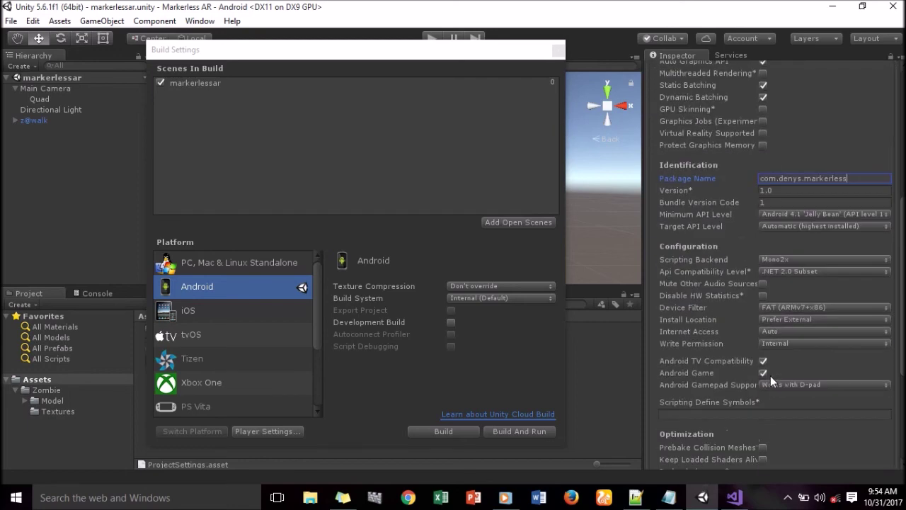
scroll(773, 374, up, 5)
scroll(771, 362, up, 1)
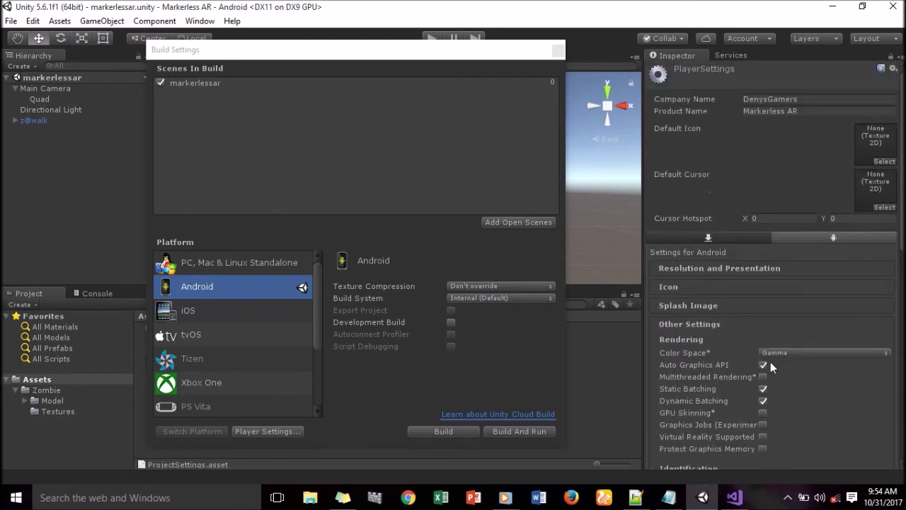
Start the Android build and save the APK as markerlessAR in the Markerless AR folder
click(415, 429)
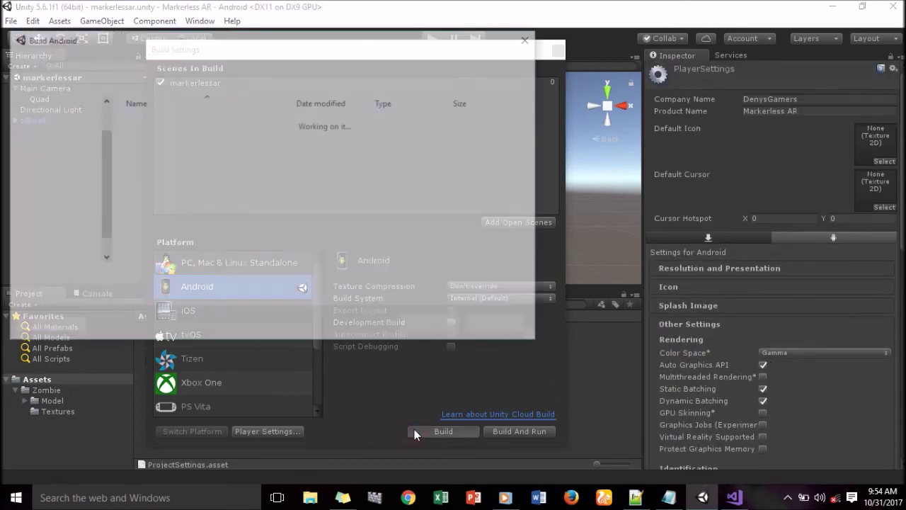
text(ma)
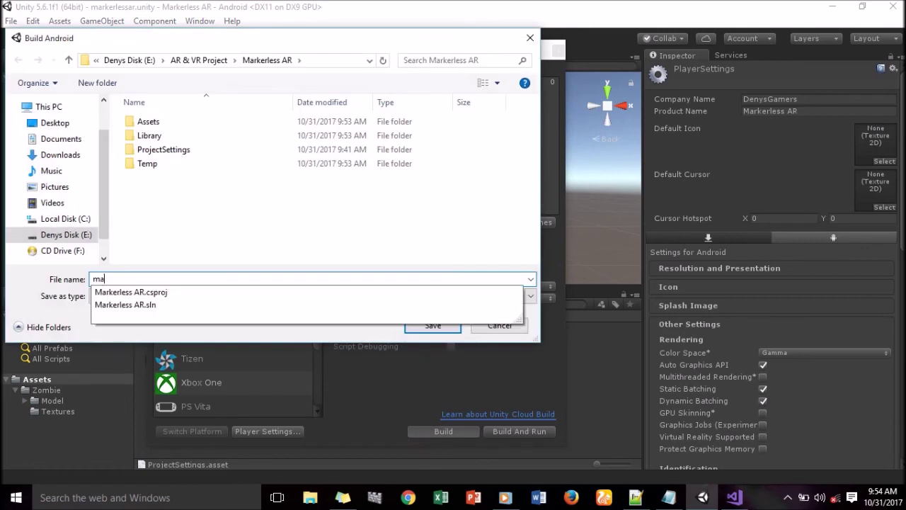
text(rkerless)
text(AR)
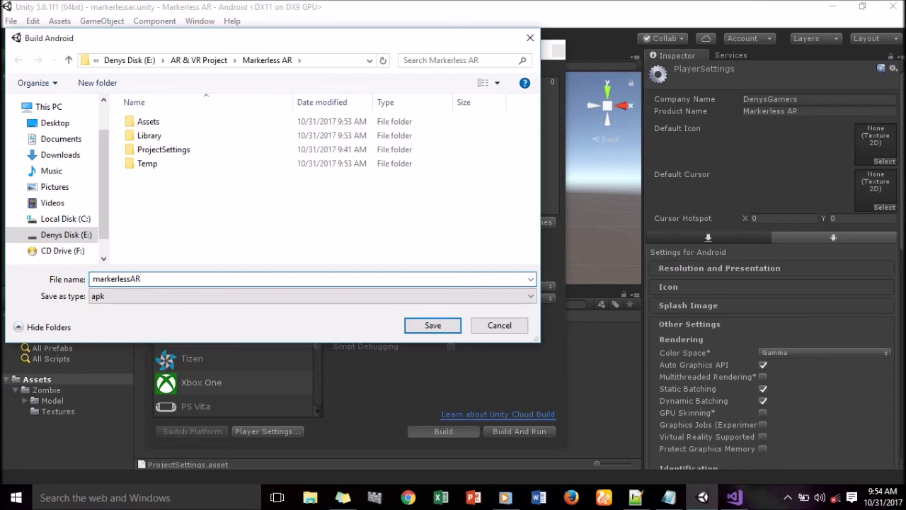
click(426, 325)
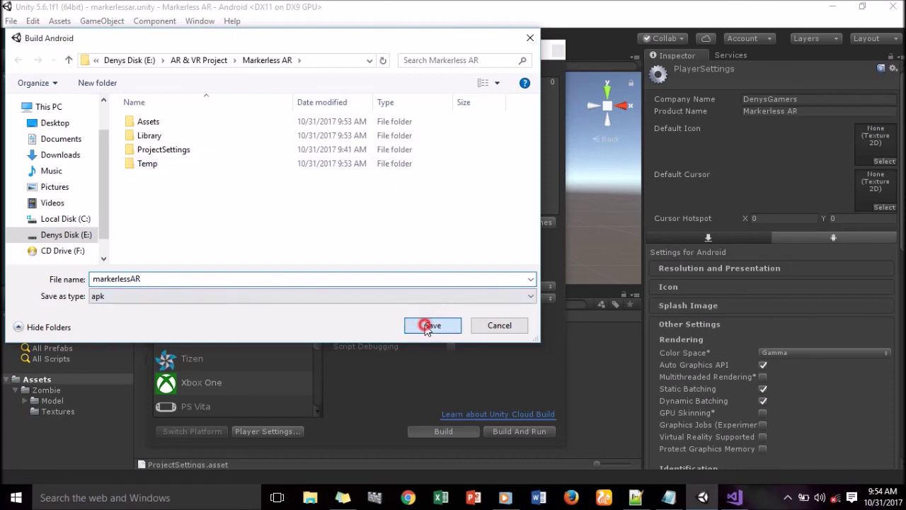